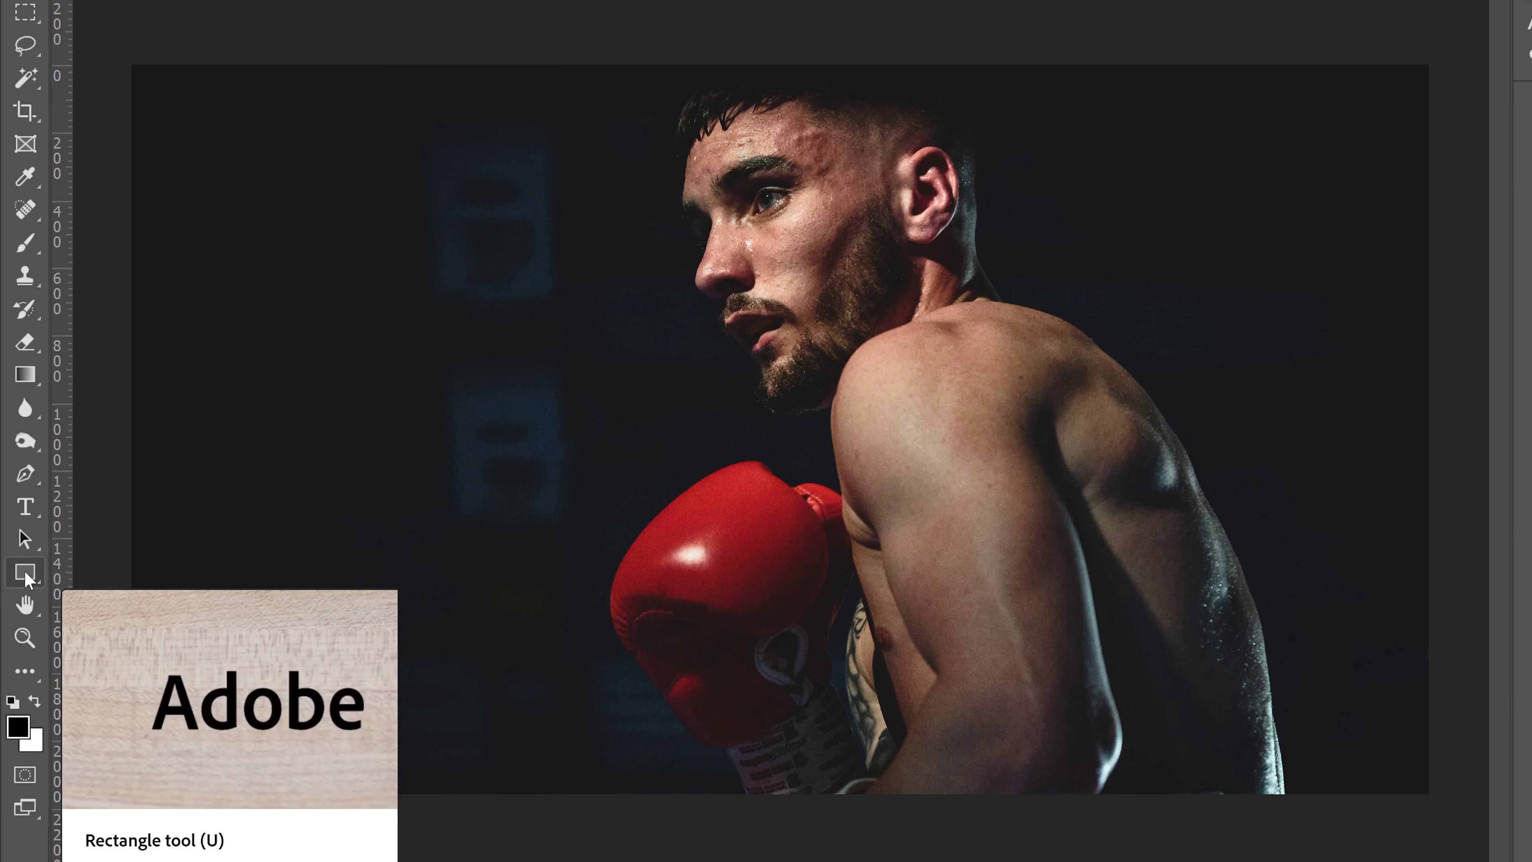
Step: Draw a white rectangle about 2688 × 829 px across the middle of the boxer photo
right_click(26, 575)
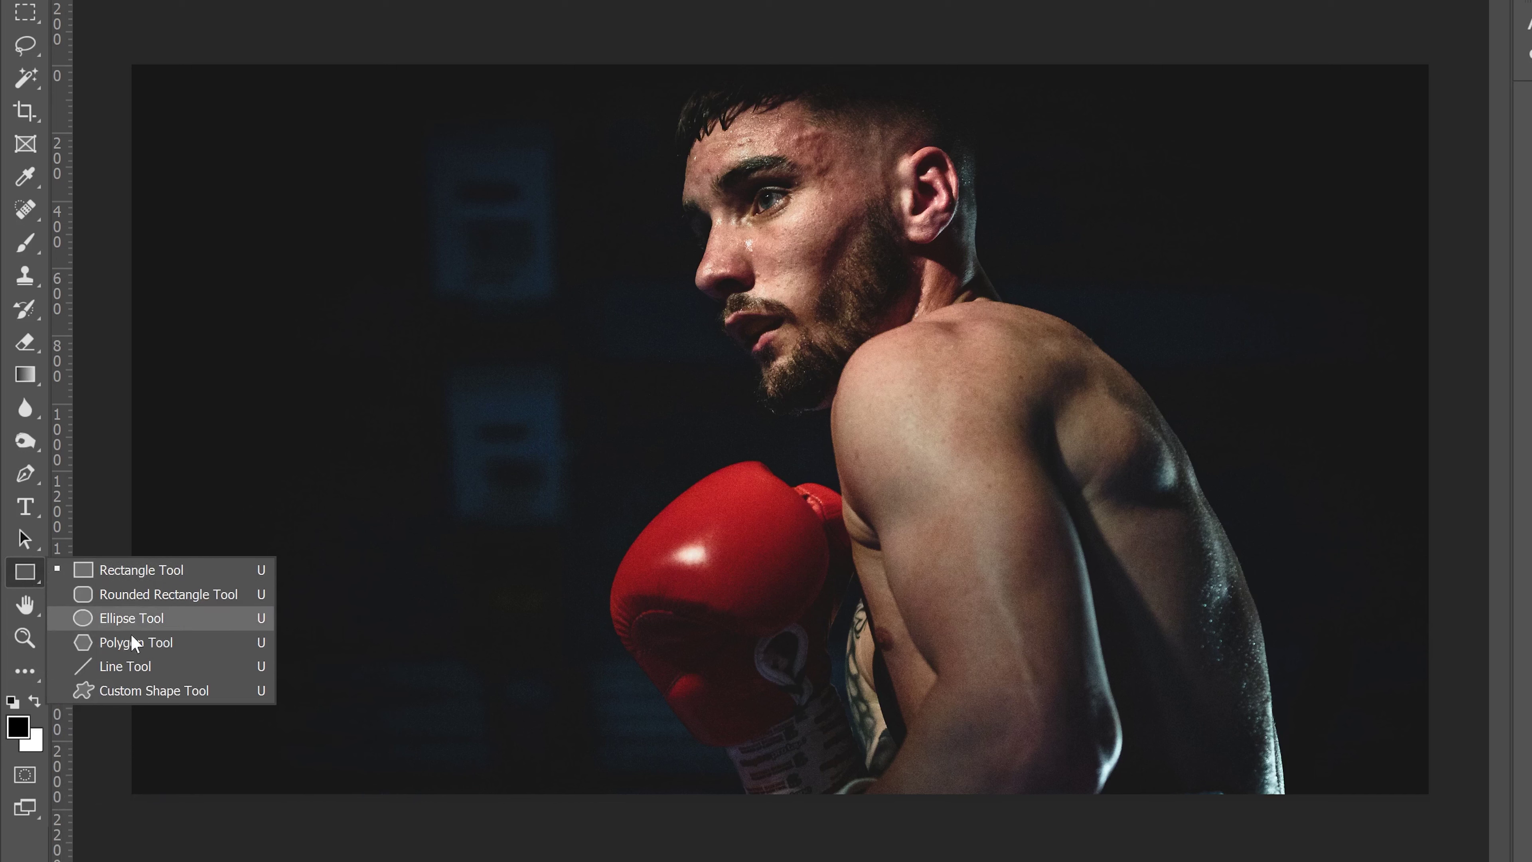
left_click(138, 573)
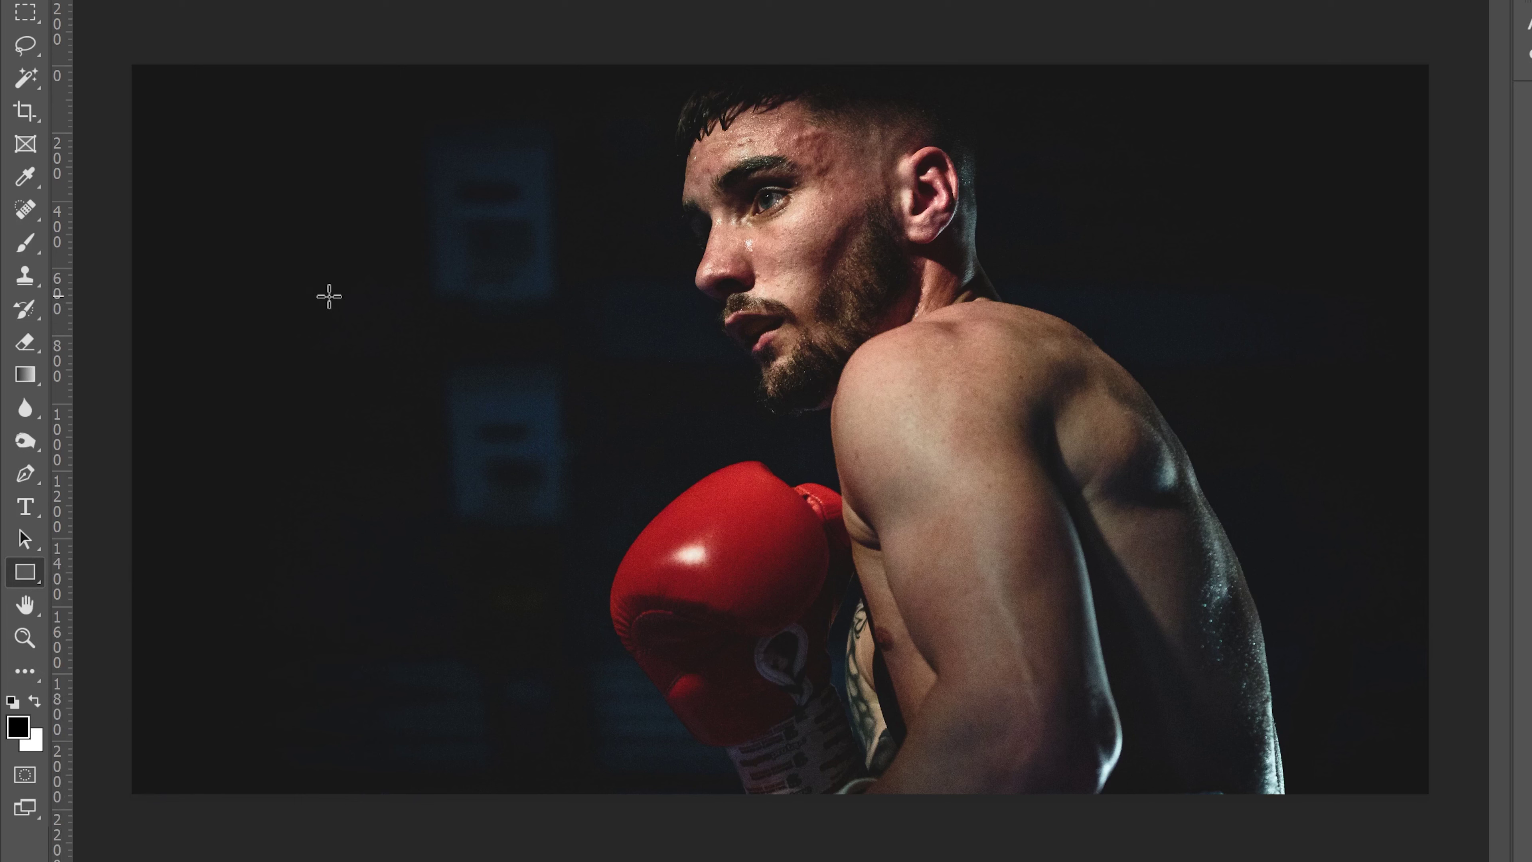
left_click_drag(326, 281, 1234, 561)
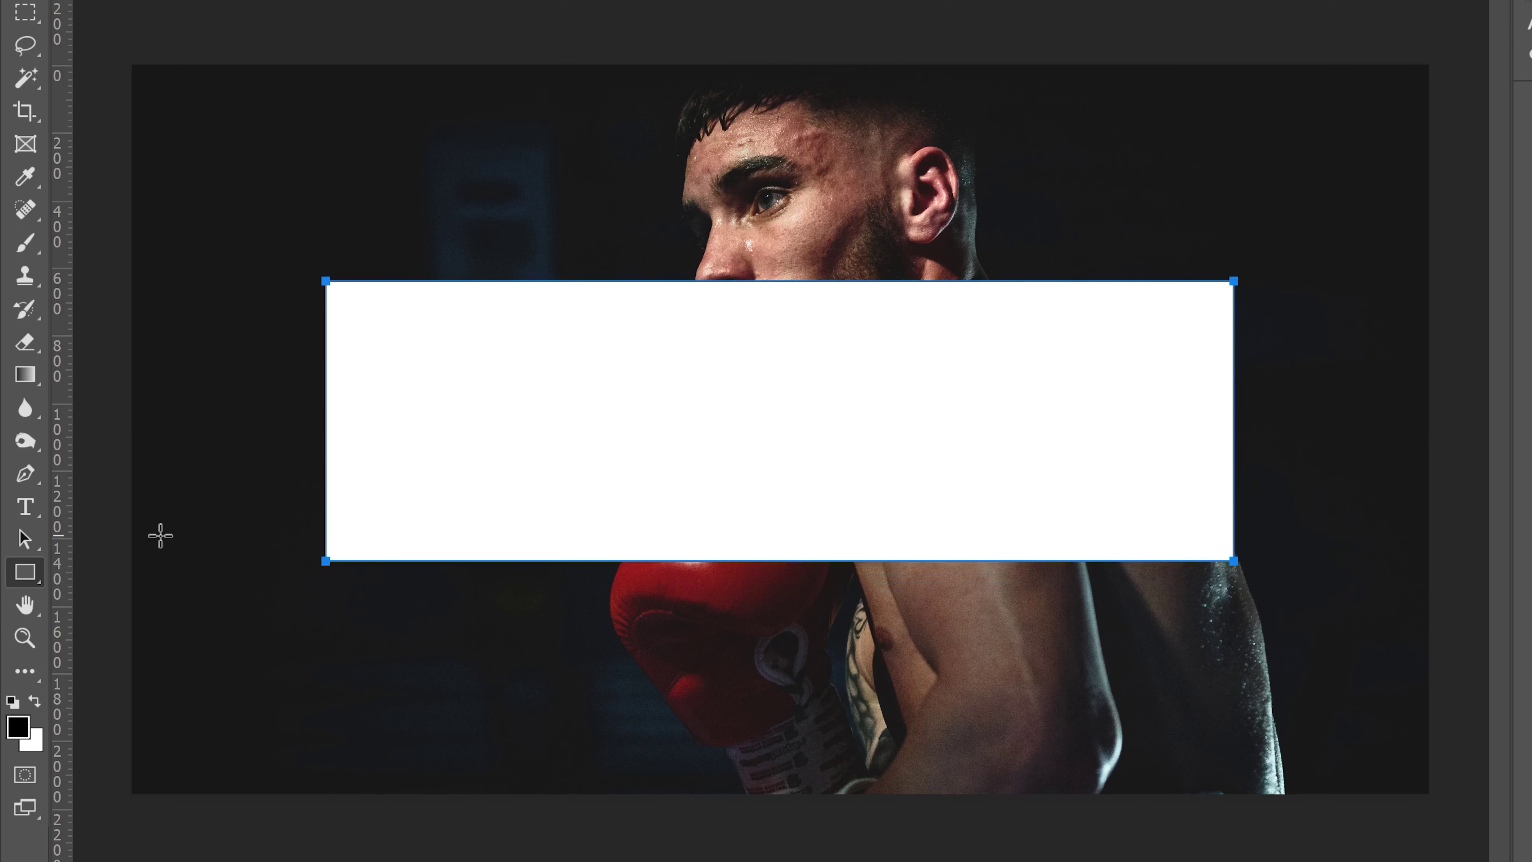
left_click(25, 510)
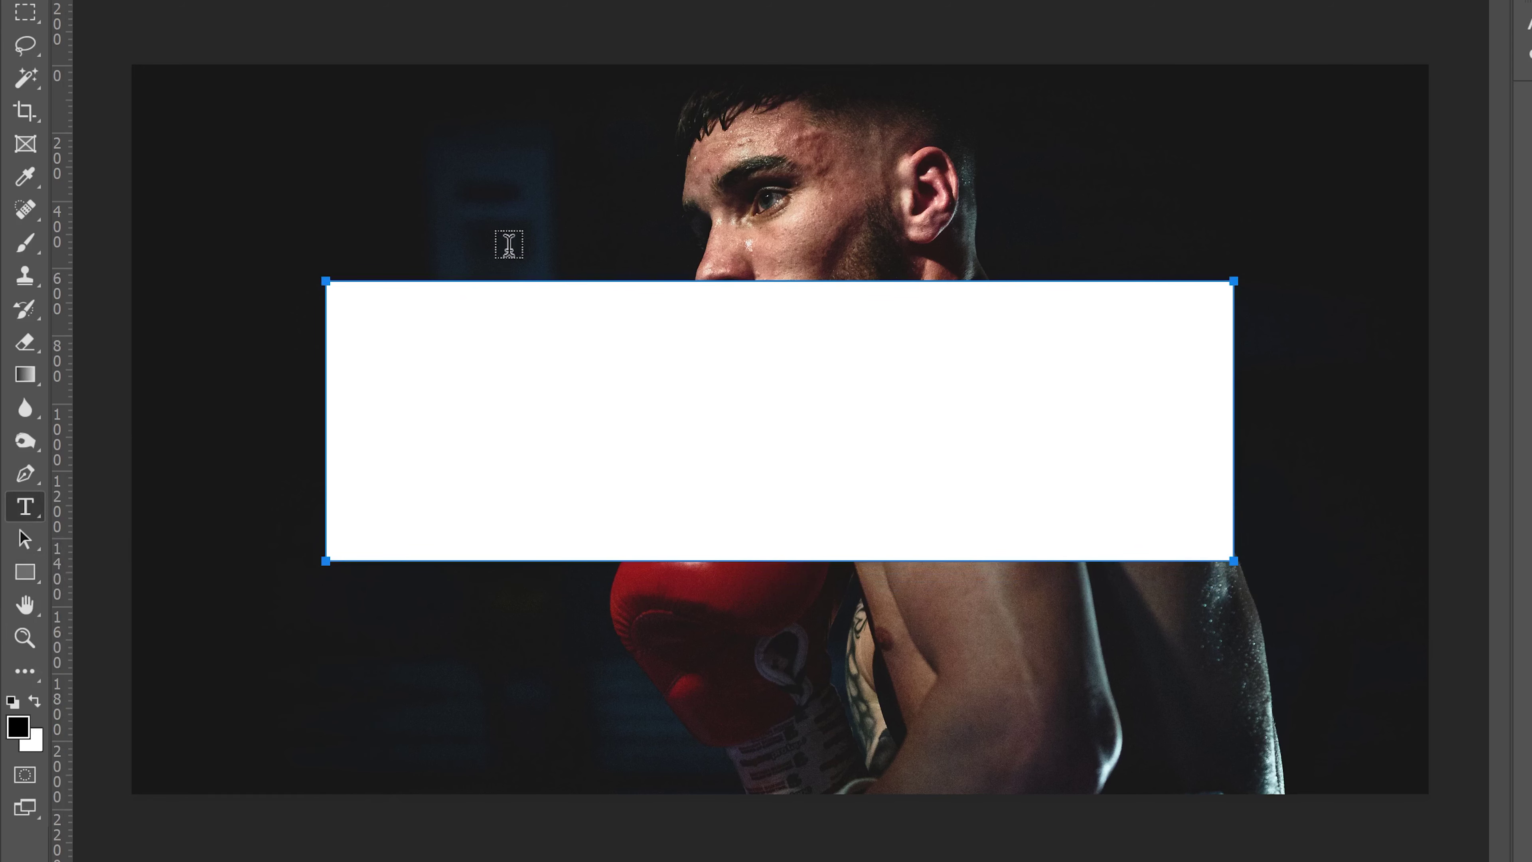
Step: Type KNOCKOUT in 800 pt black Bebas Neue and move it down onto the white rectangle
left_click_drag(359, 167, 1146, 490)
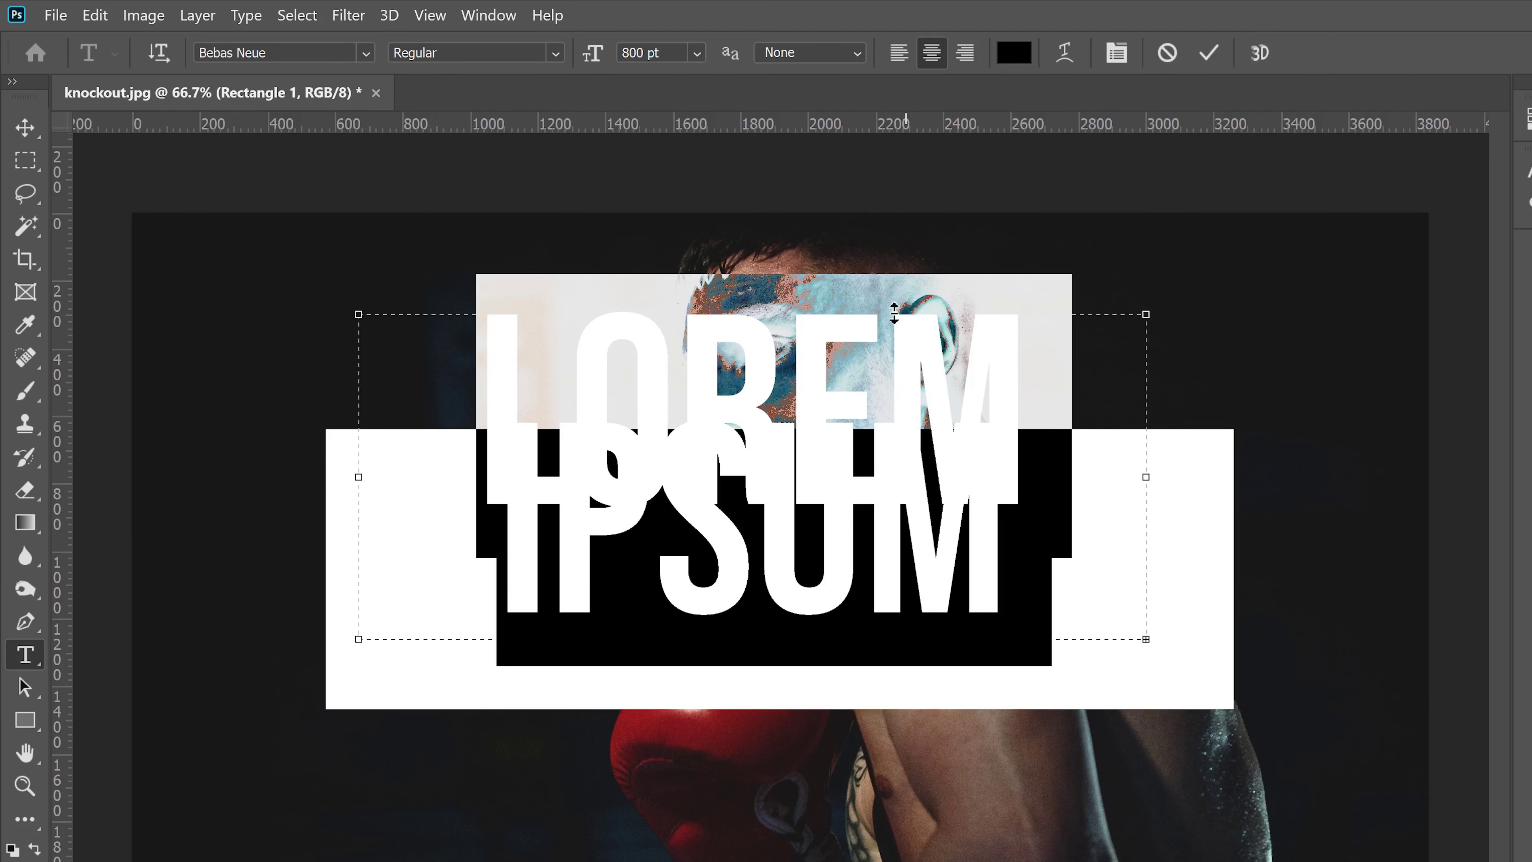
type("KNOCKOUT")
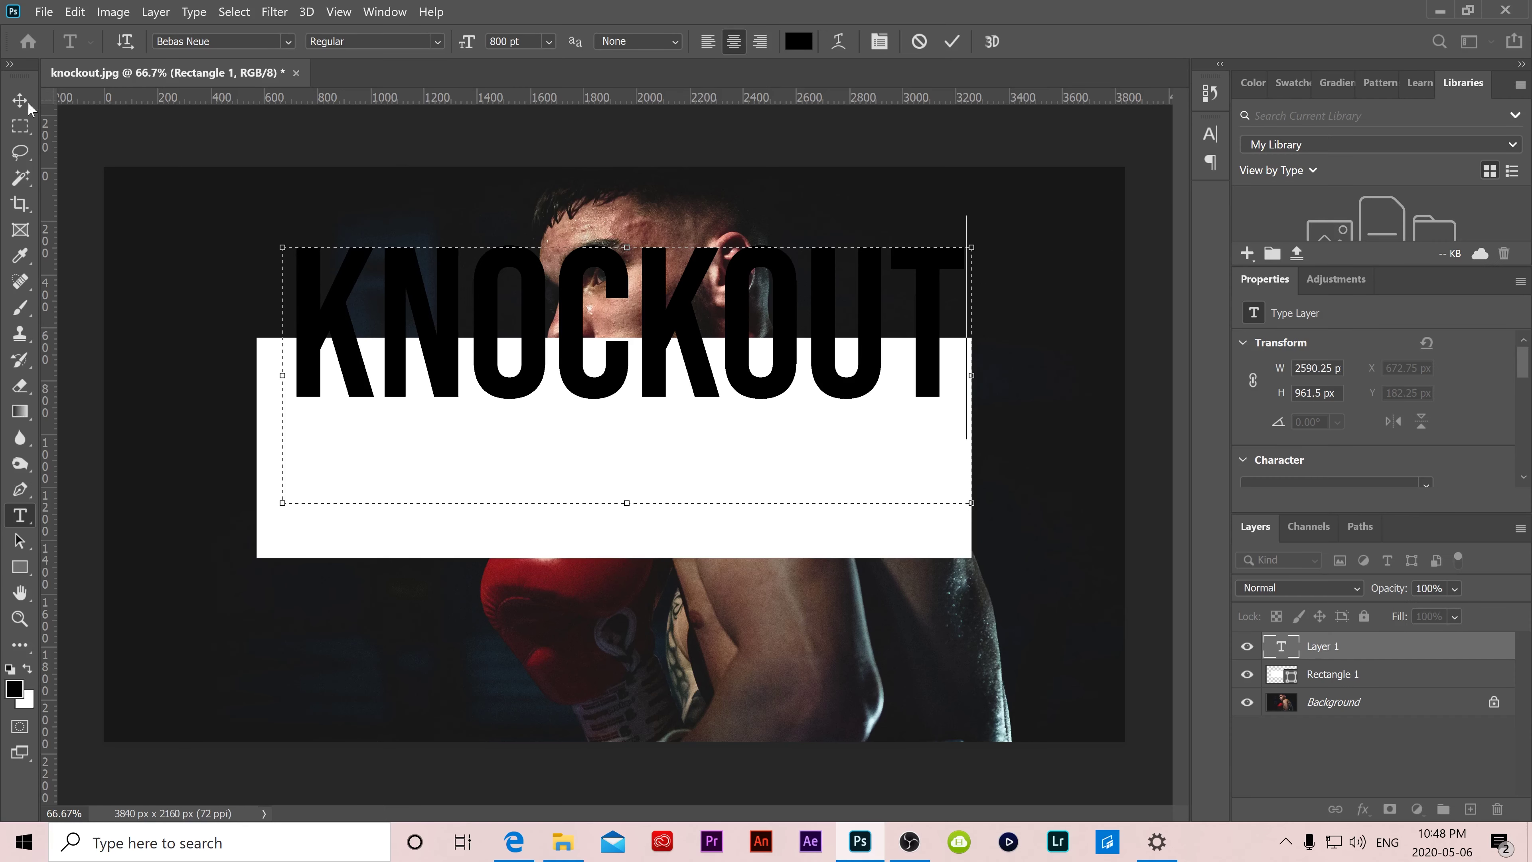
left_click(28, 106)
left_click_drag(400, 308, 401, 407)
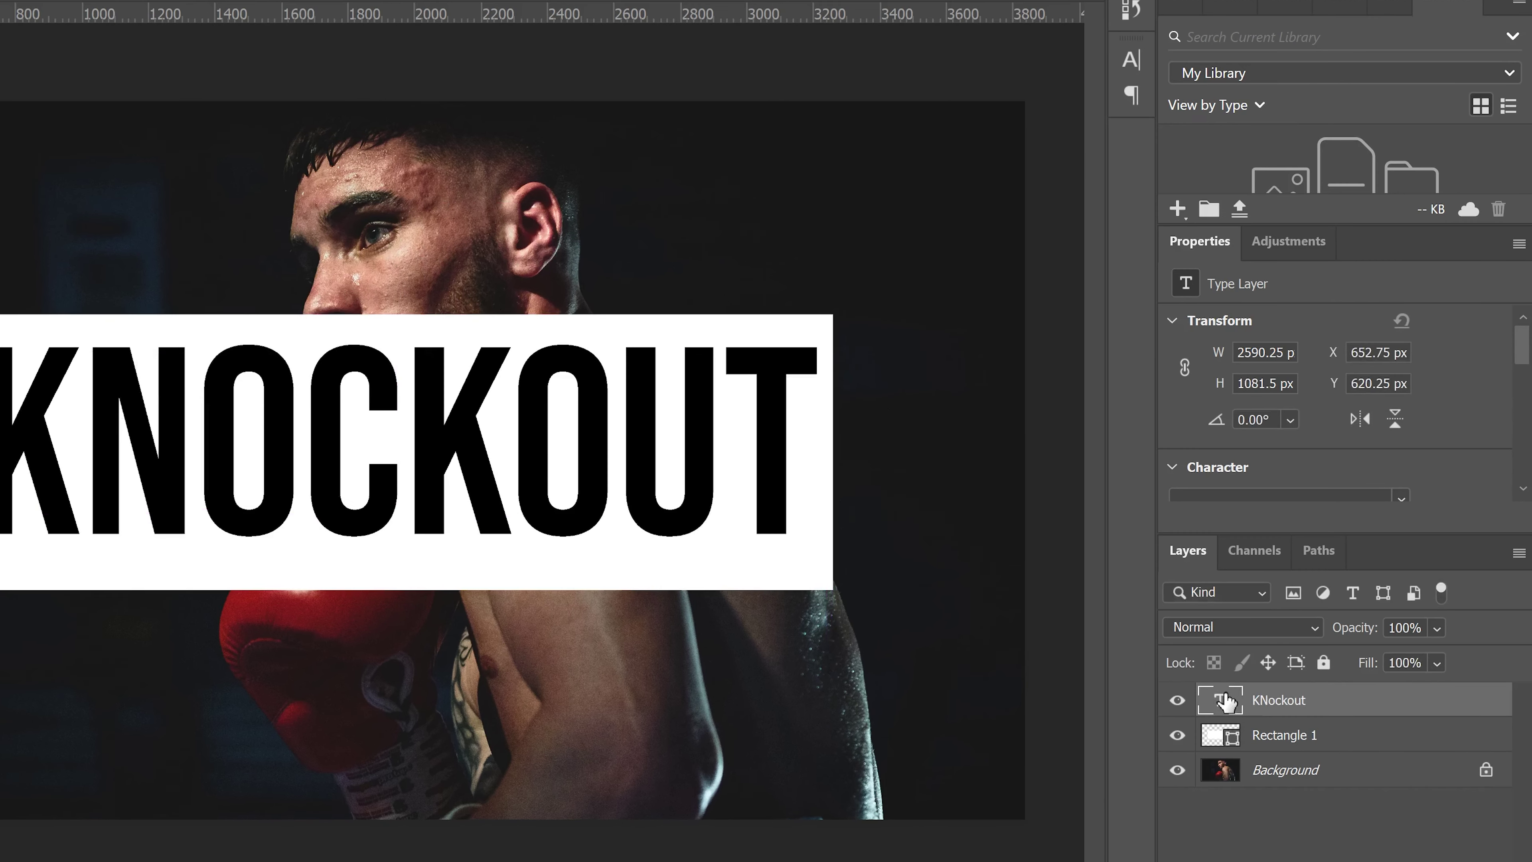
Step: Change the KNOCKOUT text to 750 pt, keeping Bebas Neue as the font
double_click(1224, 700)
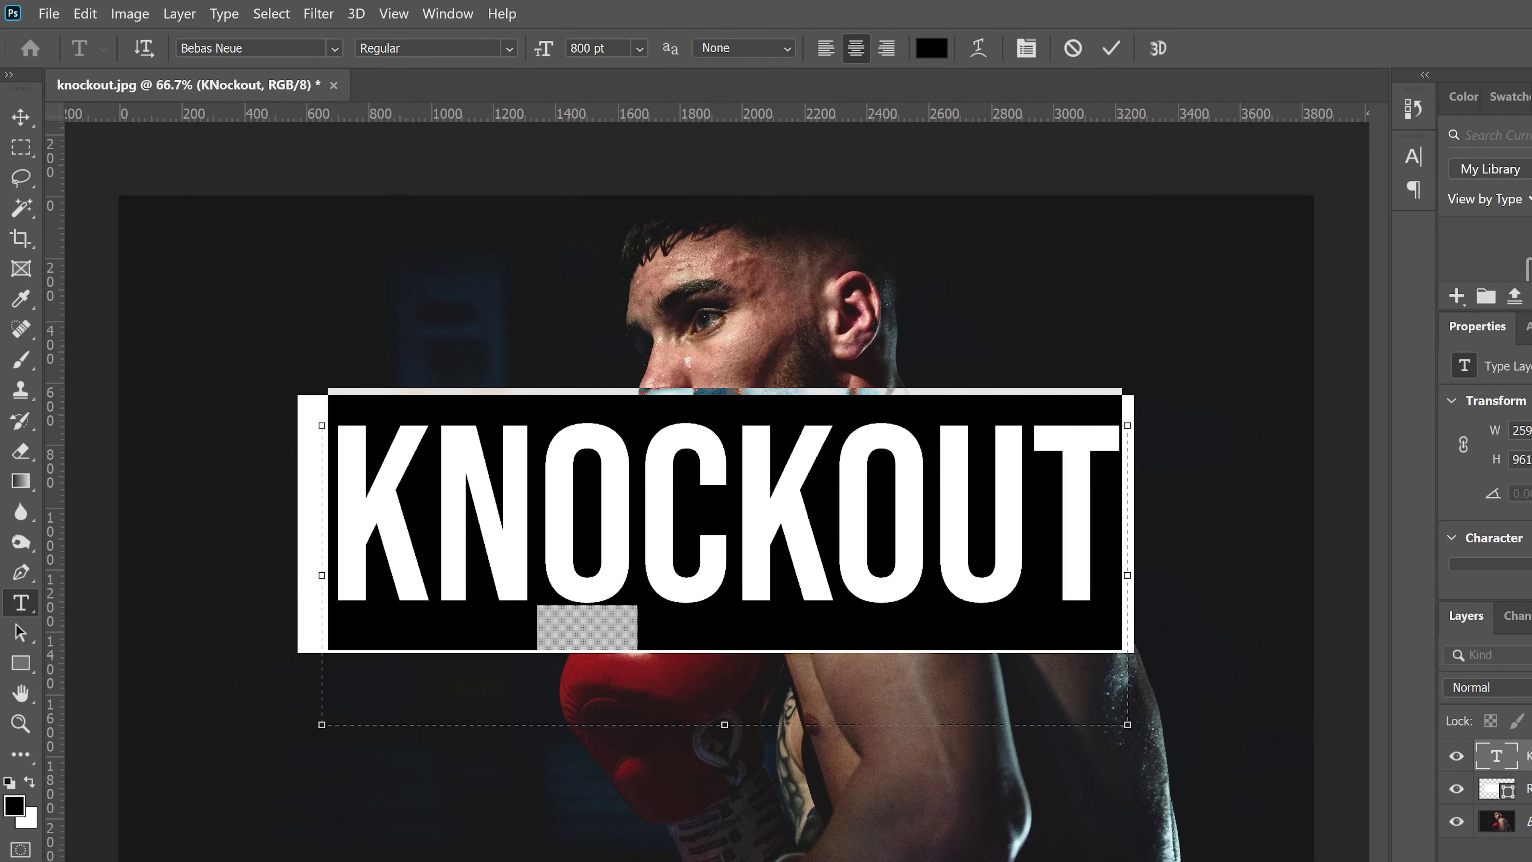
left_click(524, 44)
type("750")
key("Return")
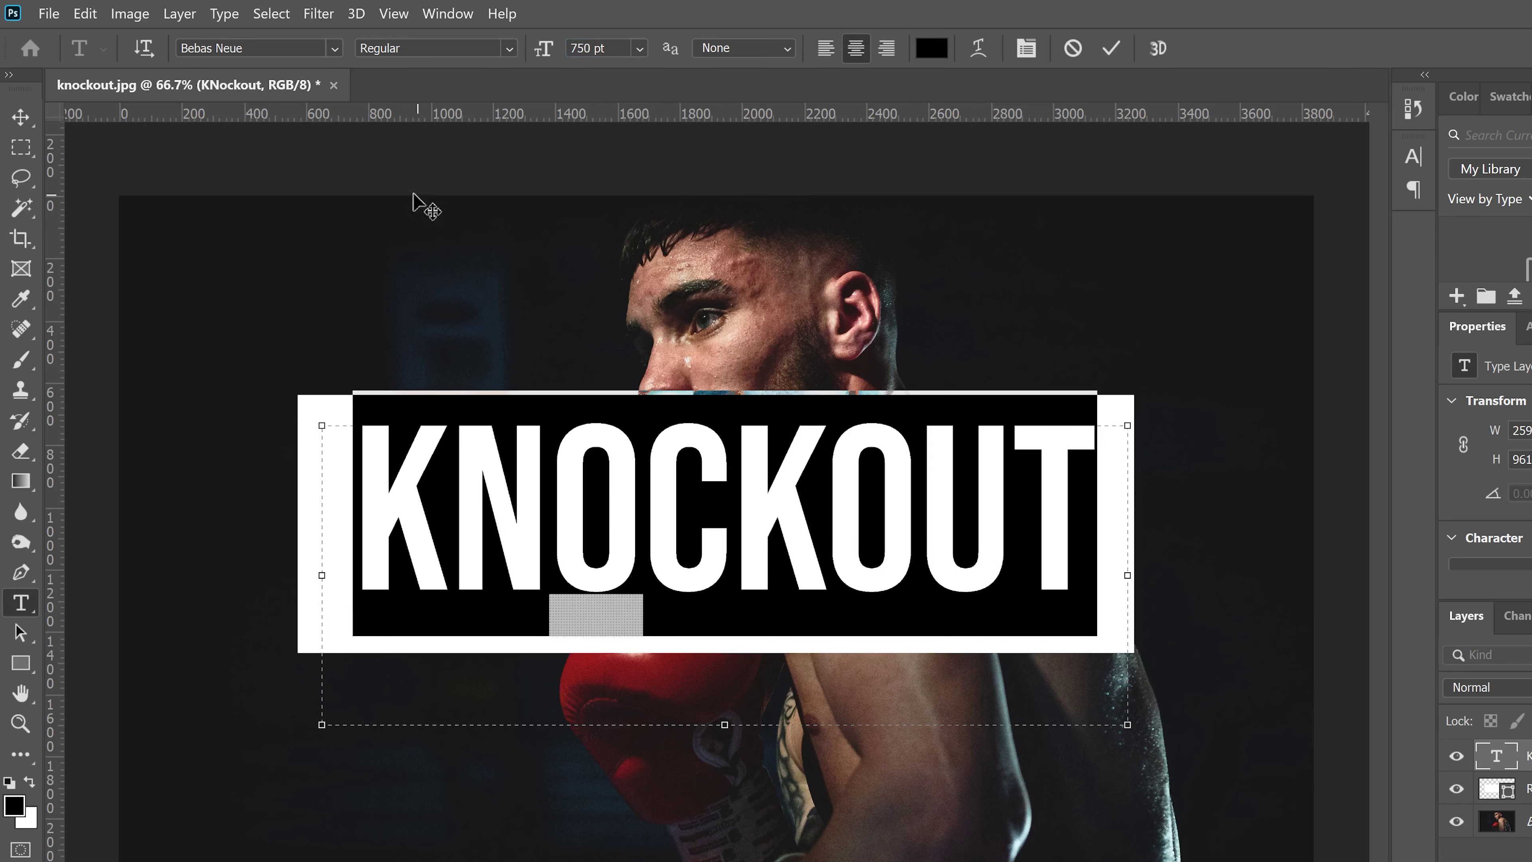
left_click(336, 50)
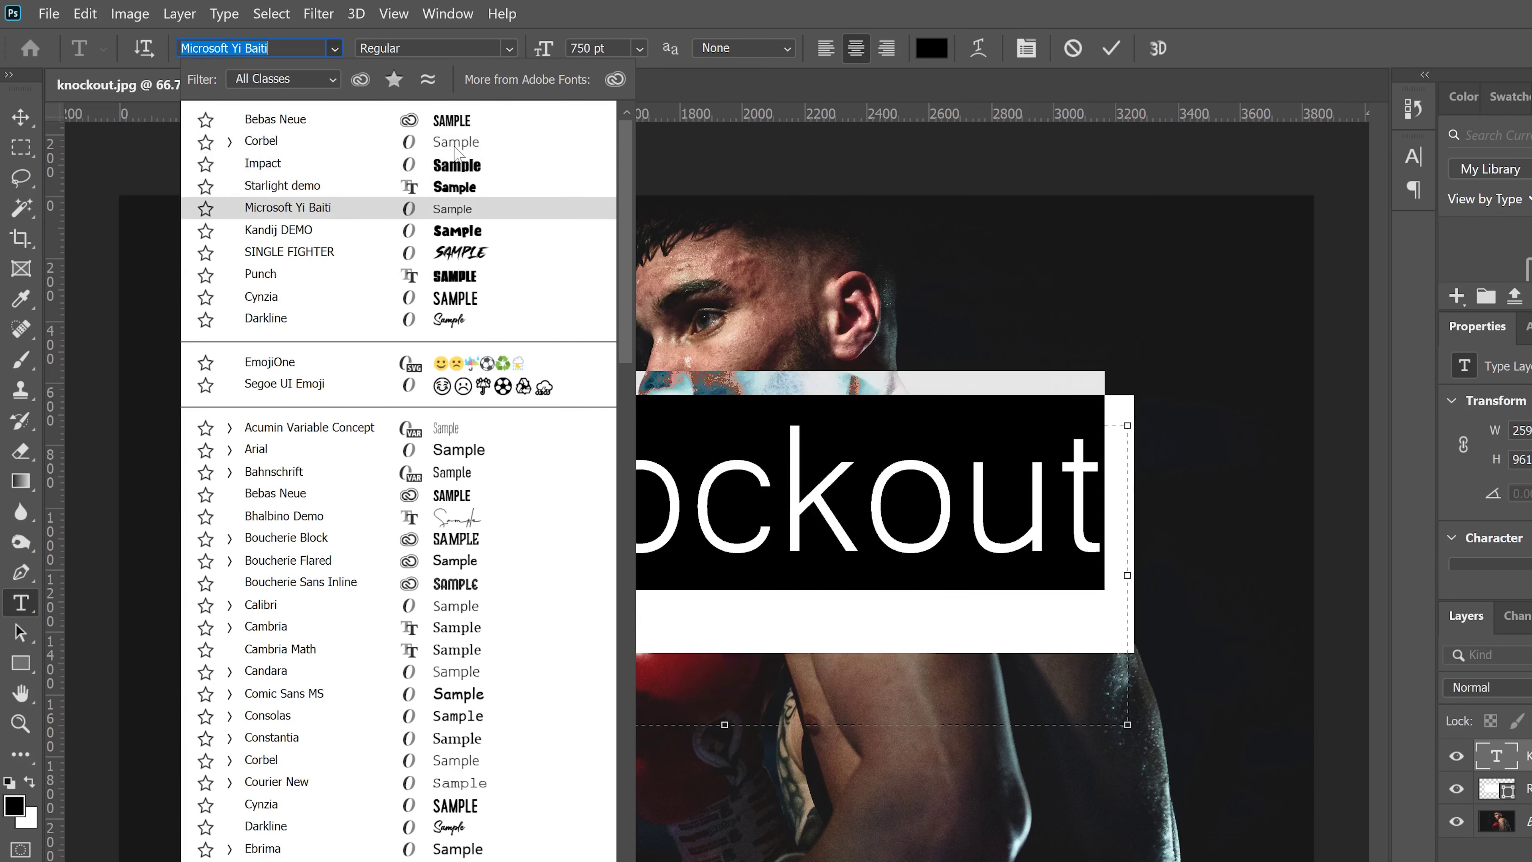
left_click(459, 121)
left_click(887, 463)
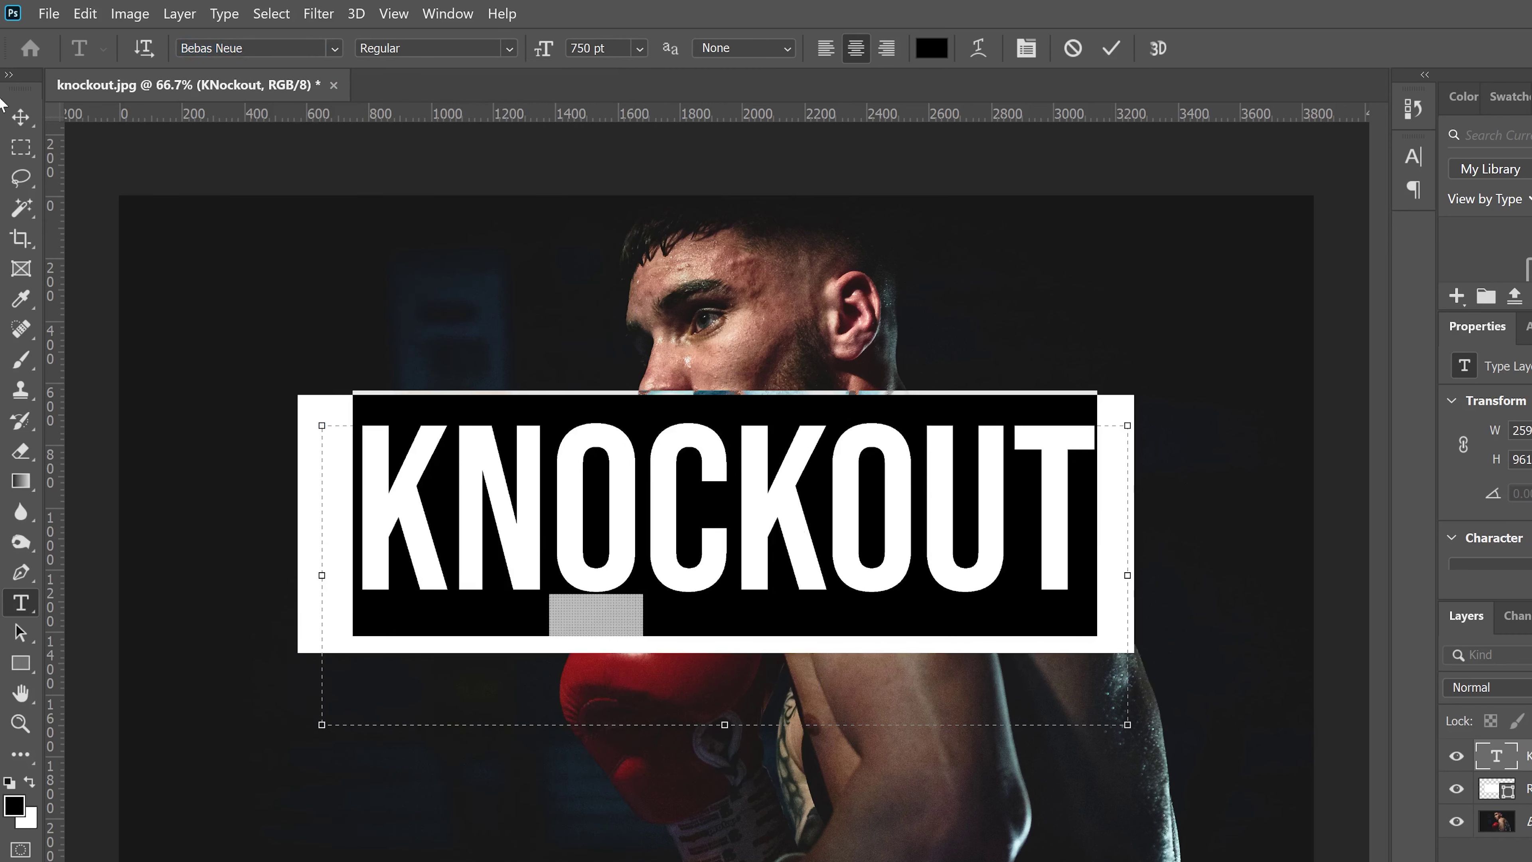
Step: Nudge the KNOCKOUT text down so it sits centred on the rectangle
left_click(20, 117)
left_click_drag(535, 505, 535, 518)
left_click_drag(772, 526, 769, 523)
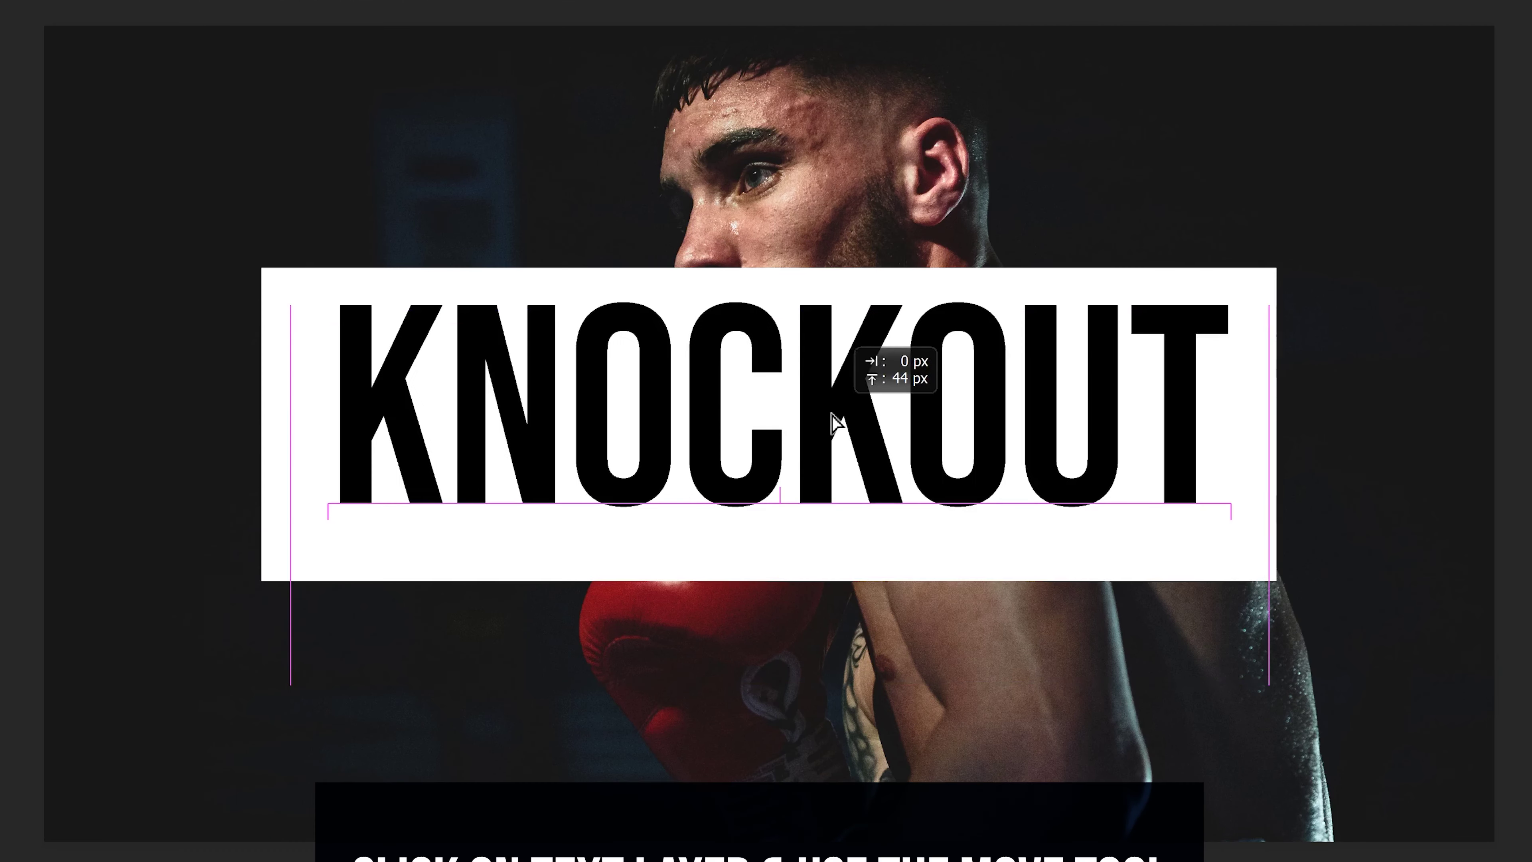
left_click_drag(832, 422, 828, 416)
left_click_drag(911, 490, 878, 490)
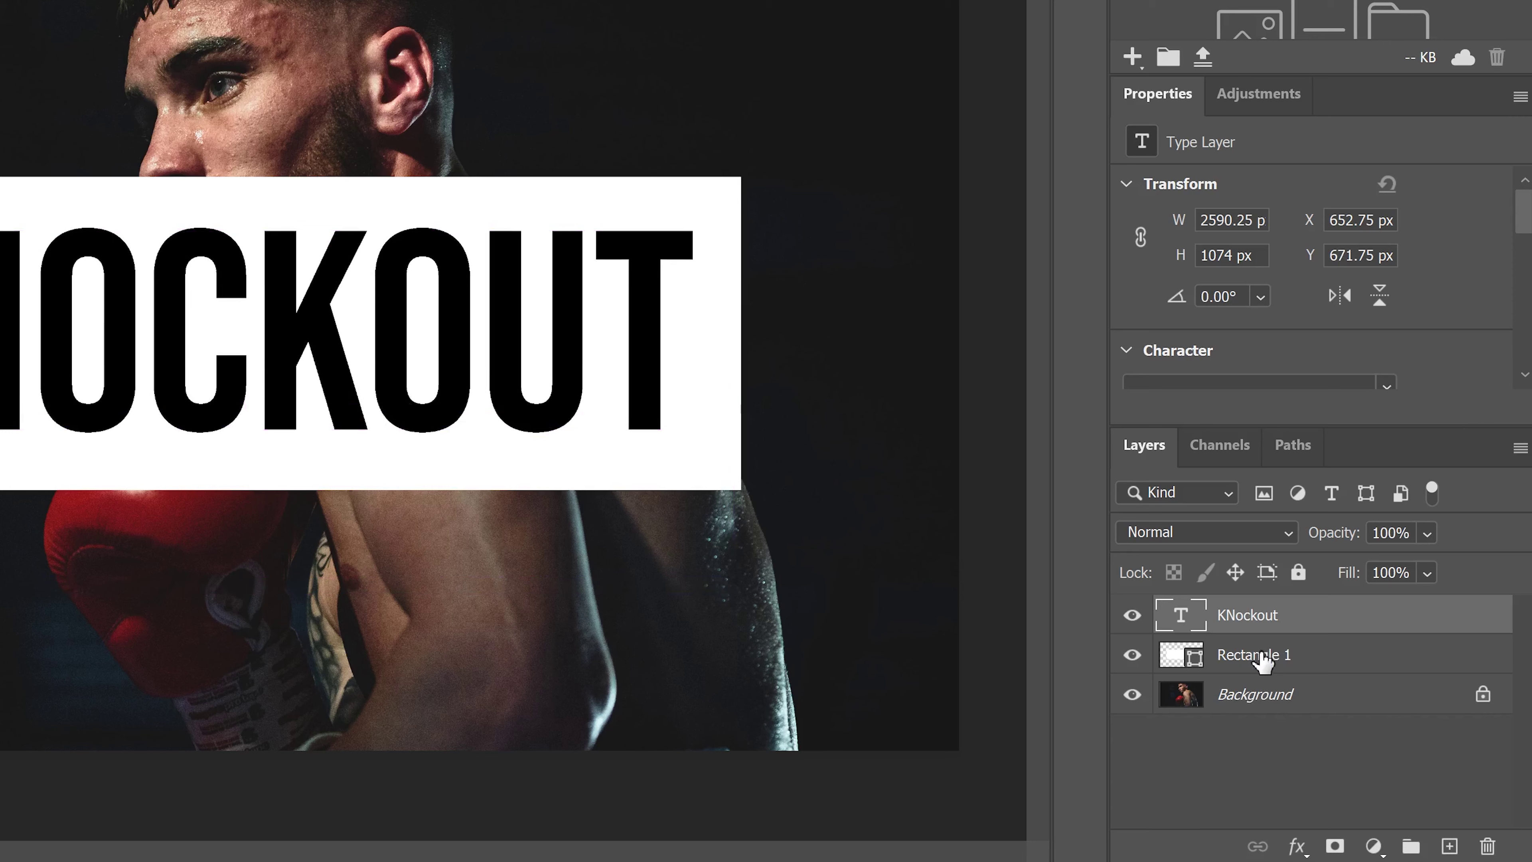
Step: Transform the white rectangle to 2696 × 804 px so it frames the lettering tightly
left_click(1263, 662)
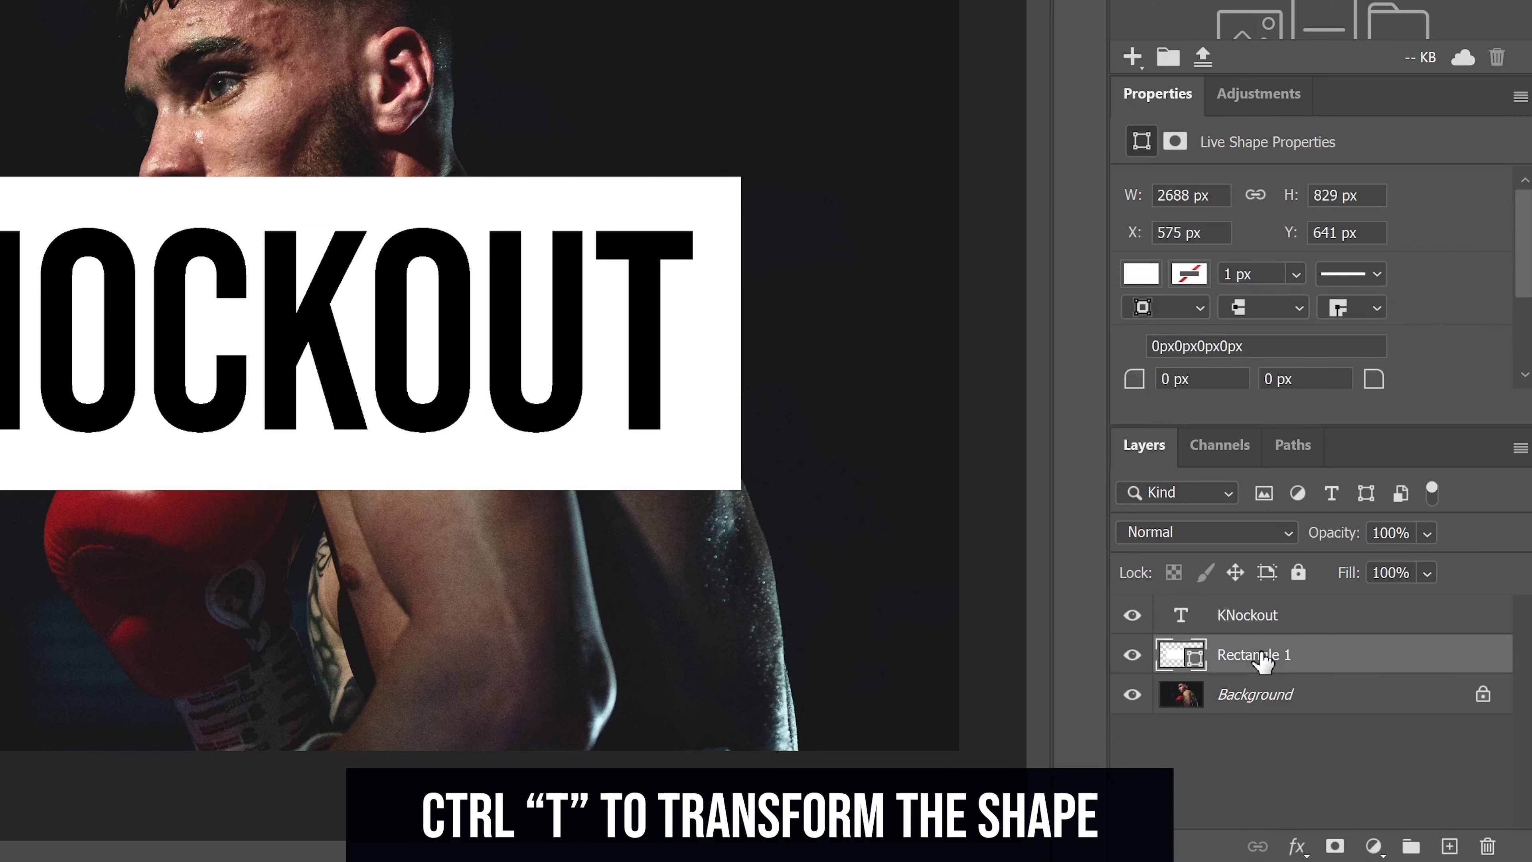
key("ctrl+t")
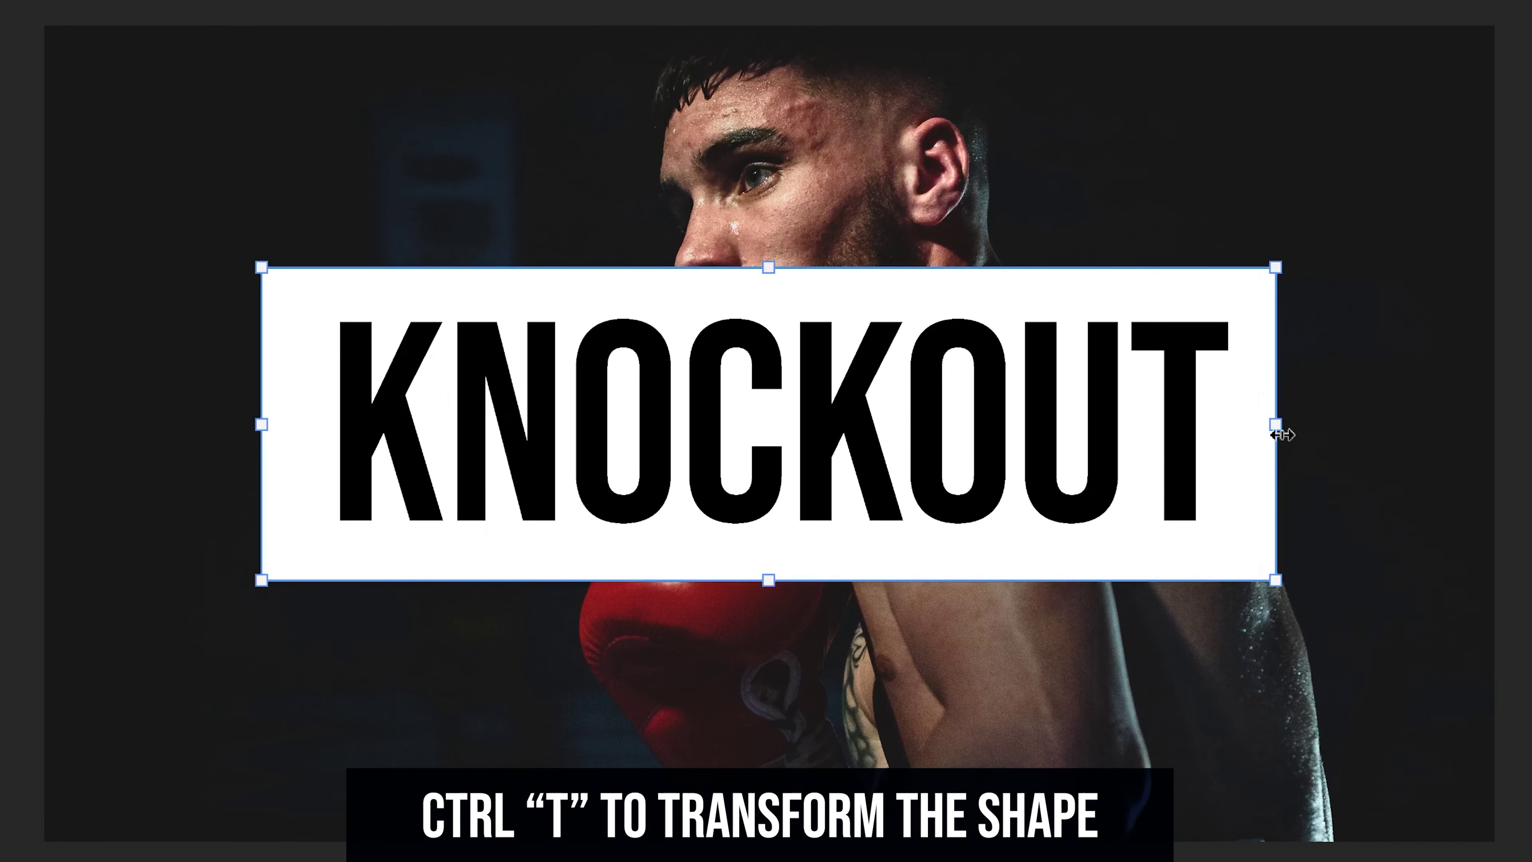
left_click_drag(740, 333, 753, 333)
left_click_drag(1291, 425, 1297, 416)
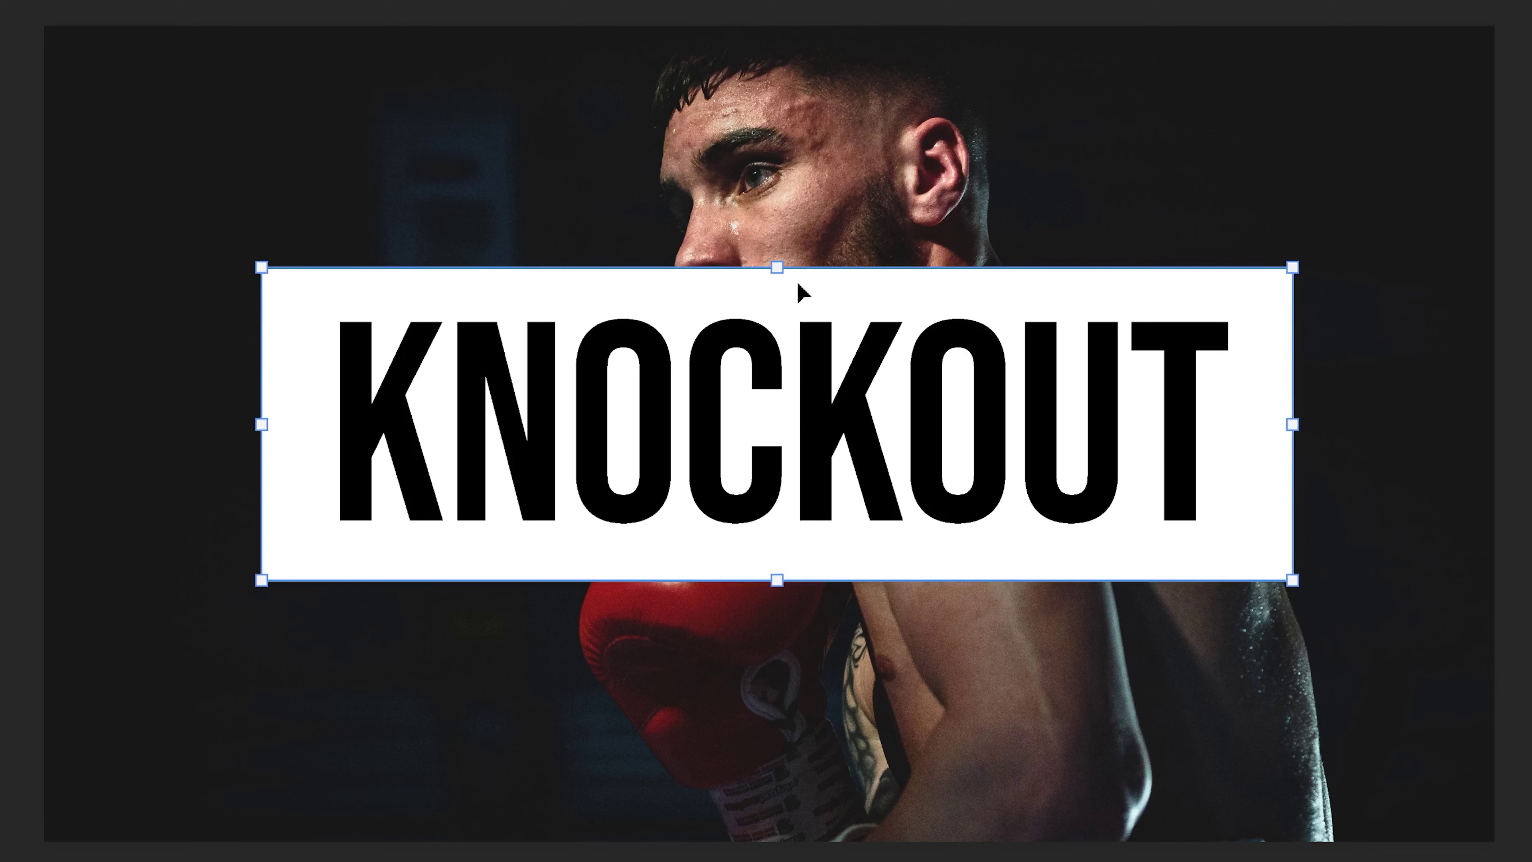
left_click_drag(773, 580, 773, 574)
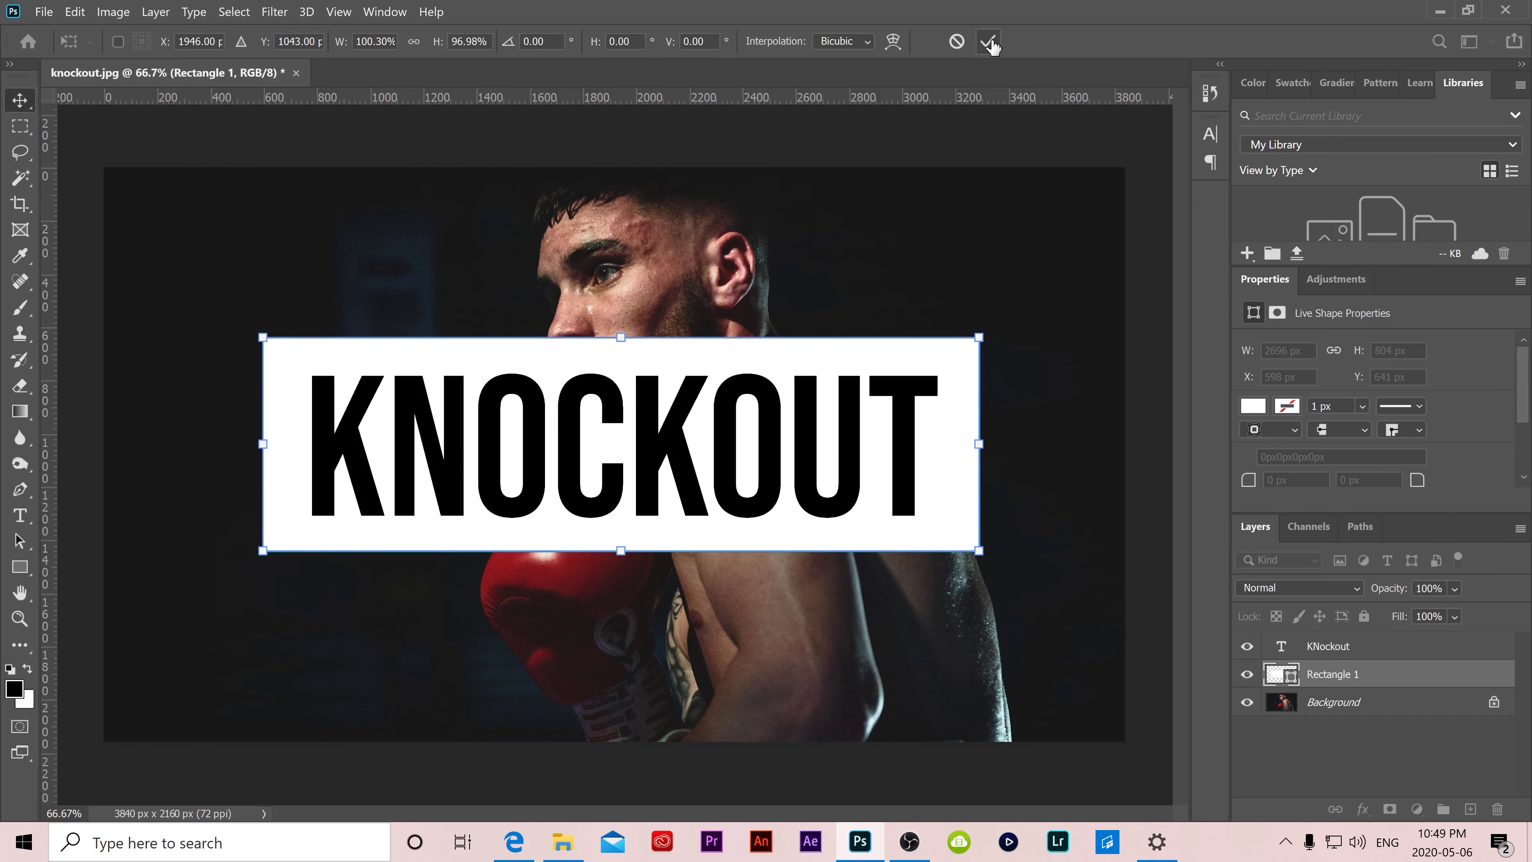
left_click(992, 40)
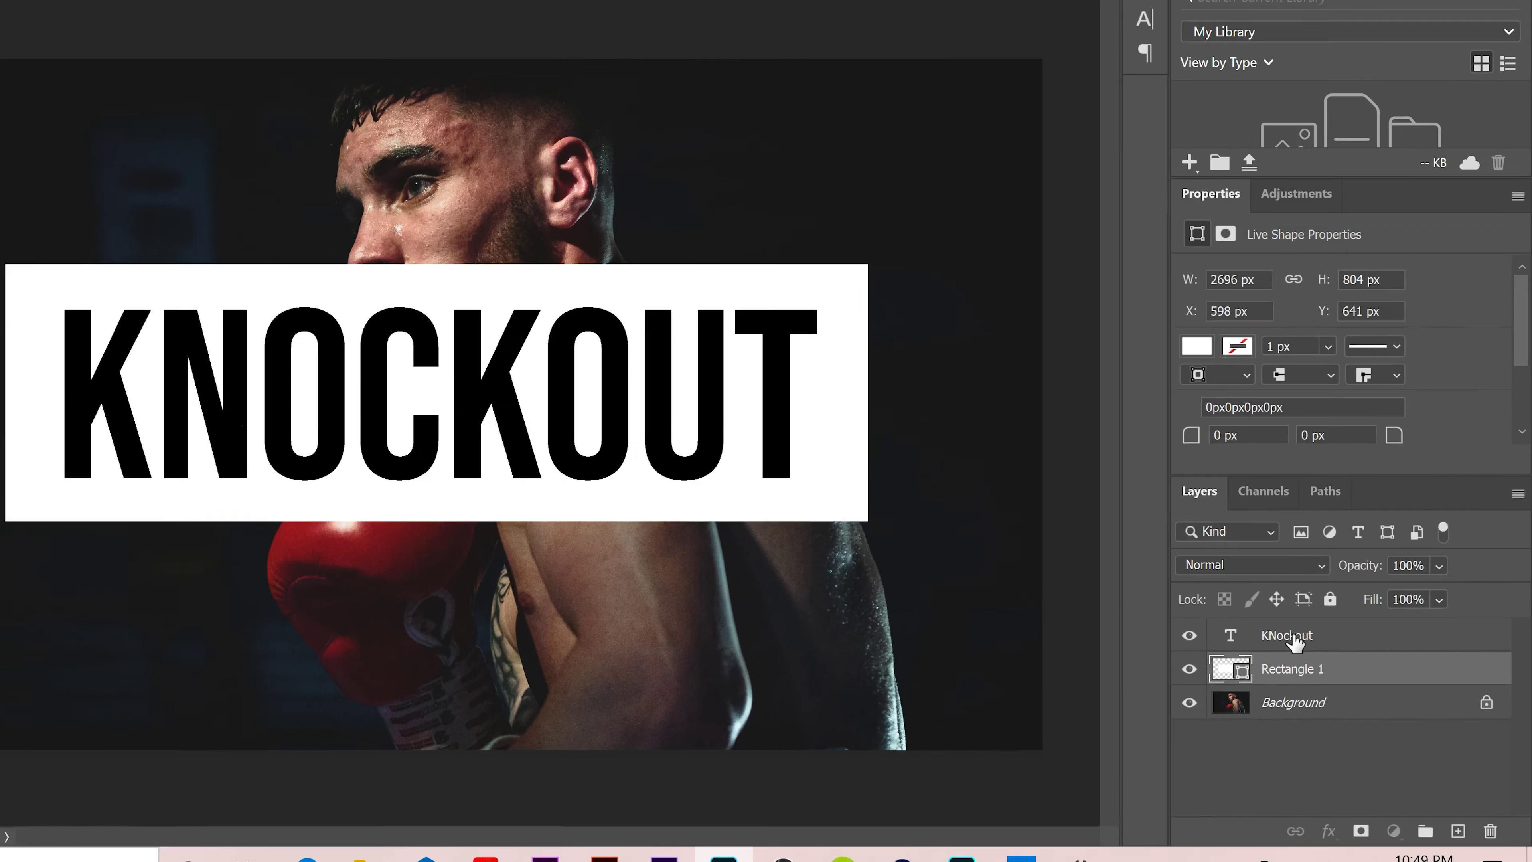
left_click(1348, 647)
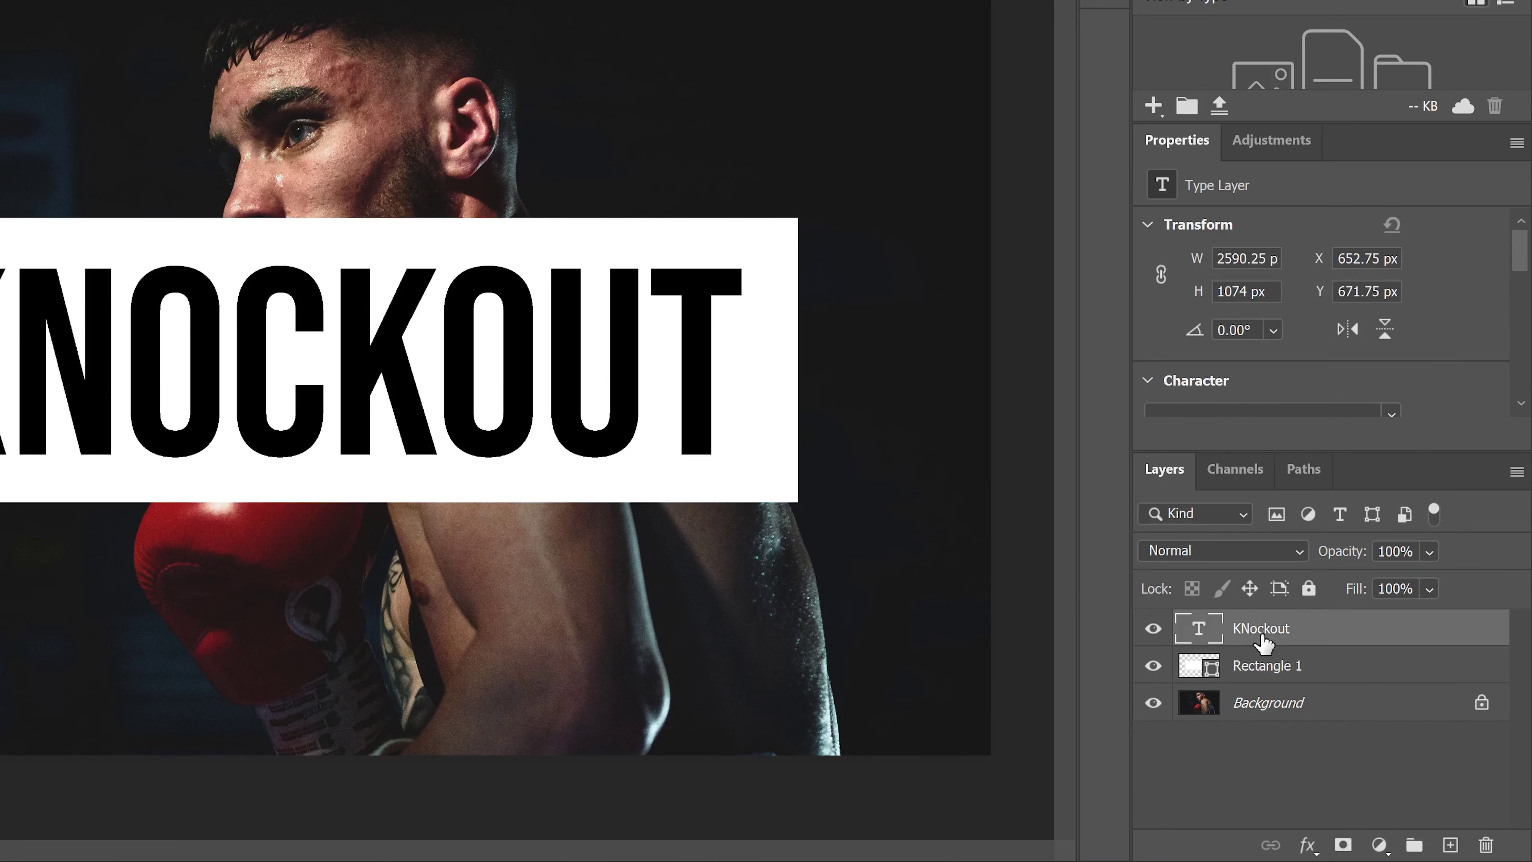
Step: Give the KNOCKOUT text layer Shallow knockout and 0% fill opacity in Blending Options
right_click(1202, 626)
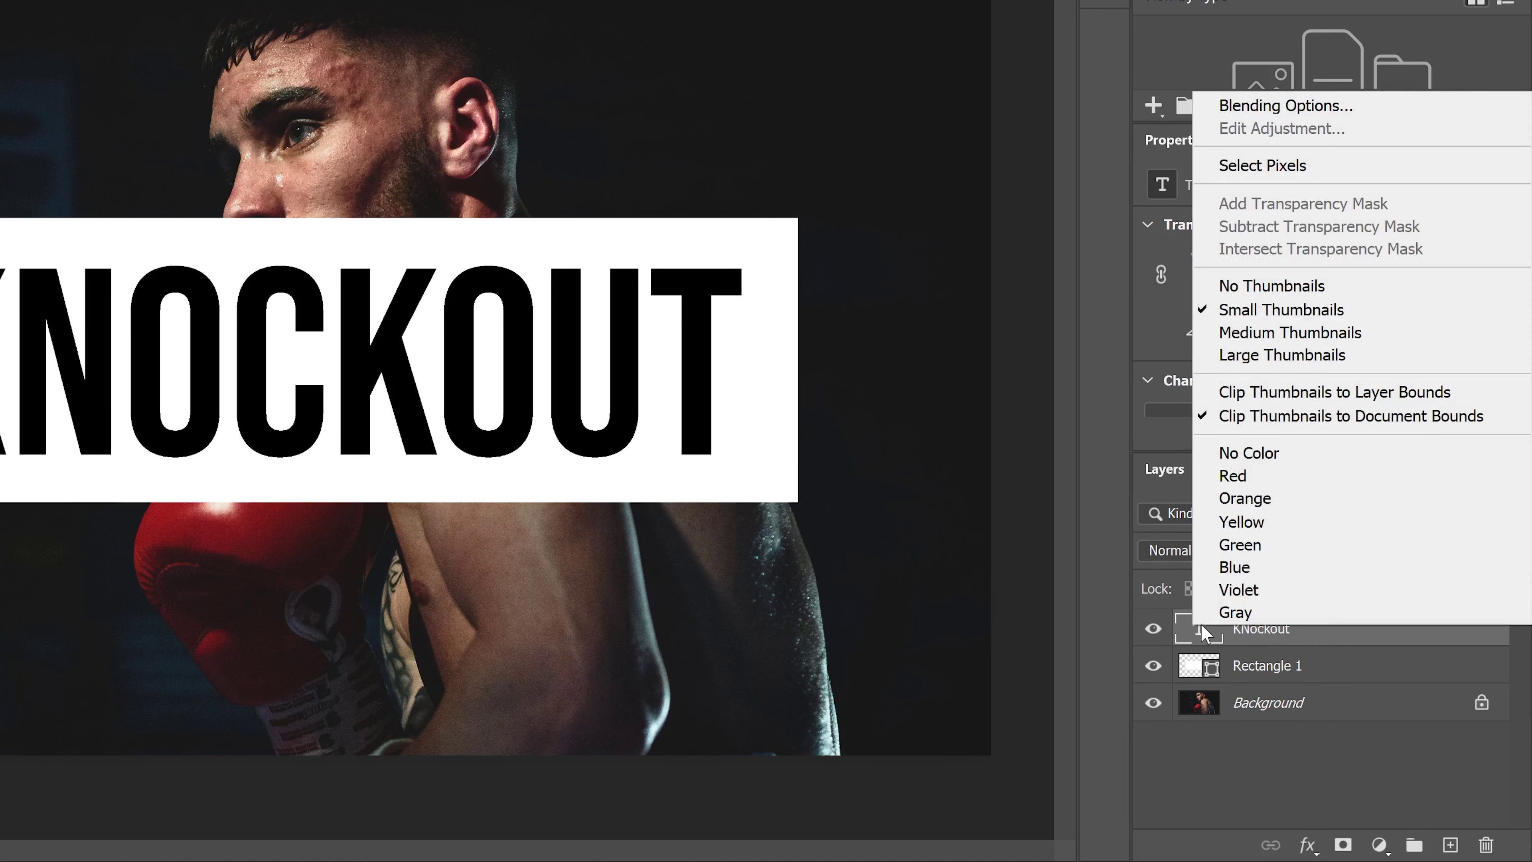
left_click(1324, 106)
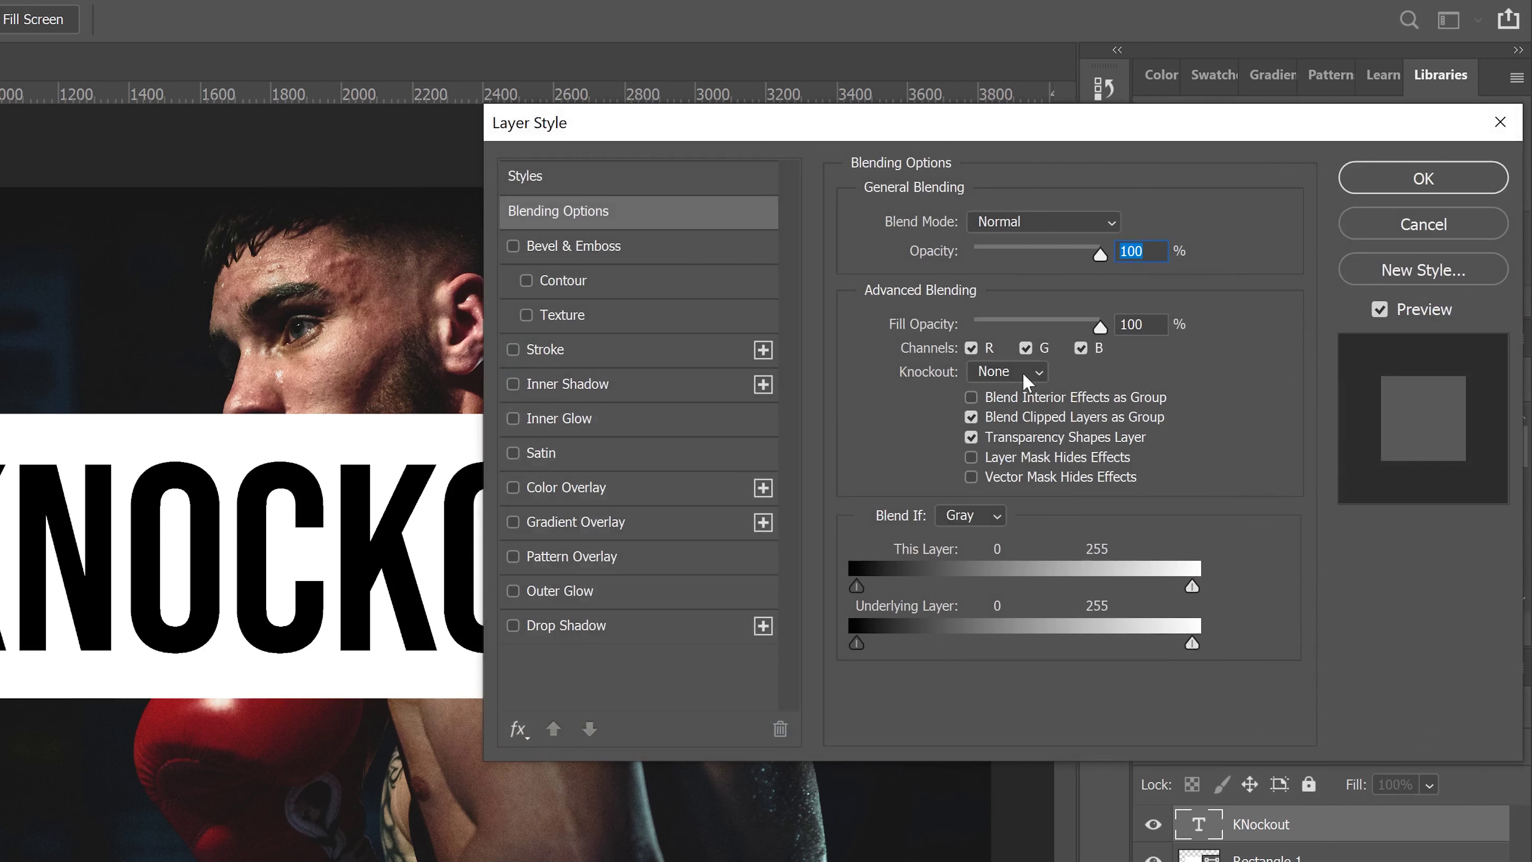
left_click(1040, 375)
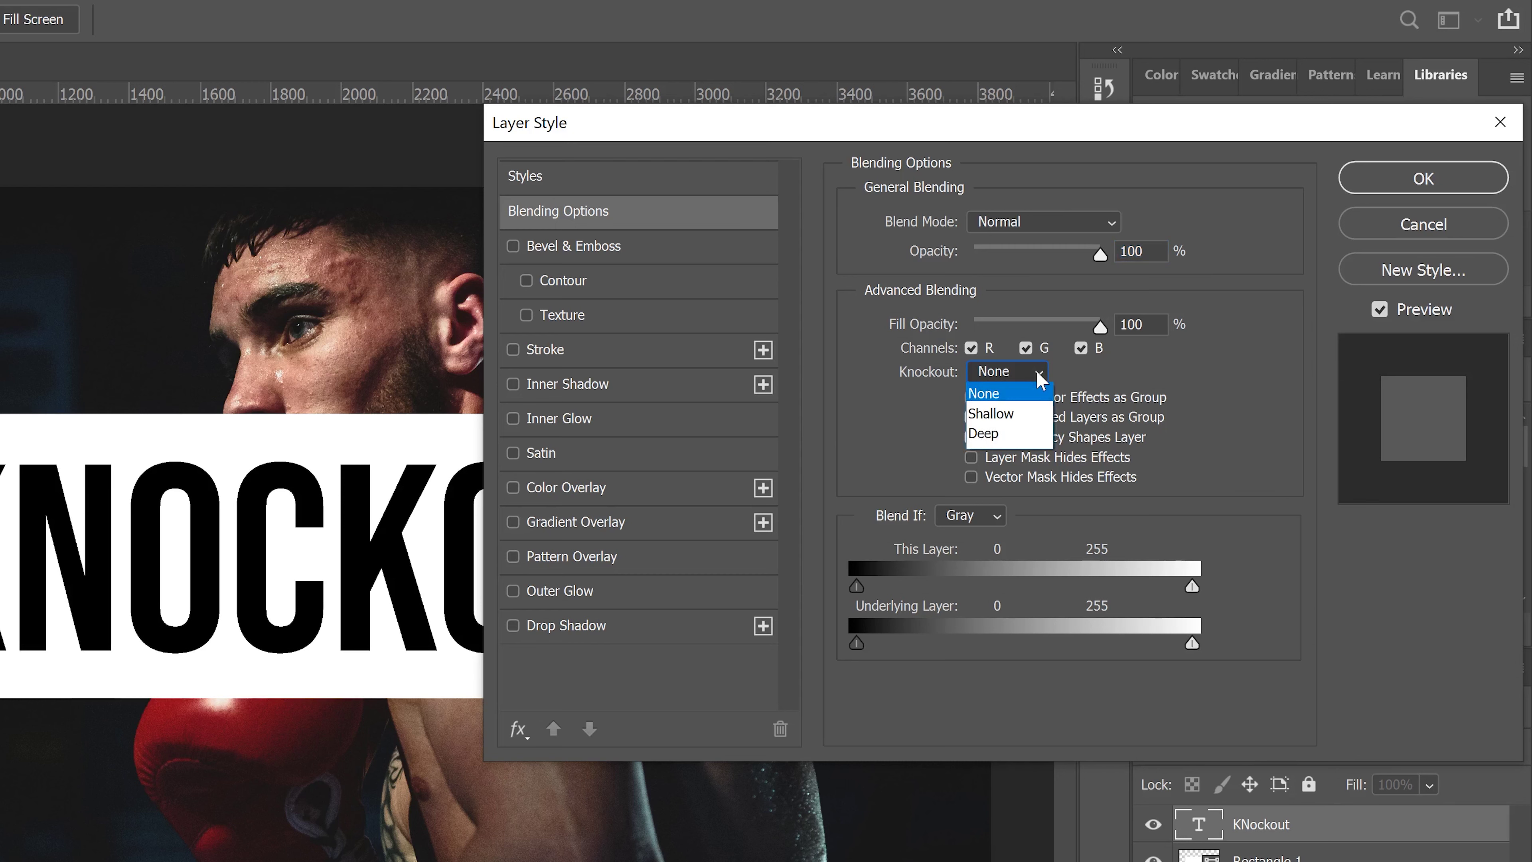
left_click(1013, 414)
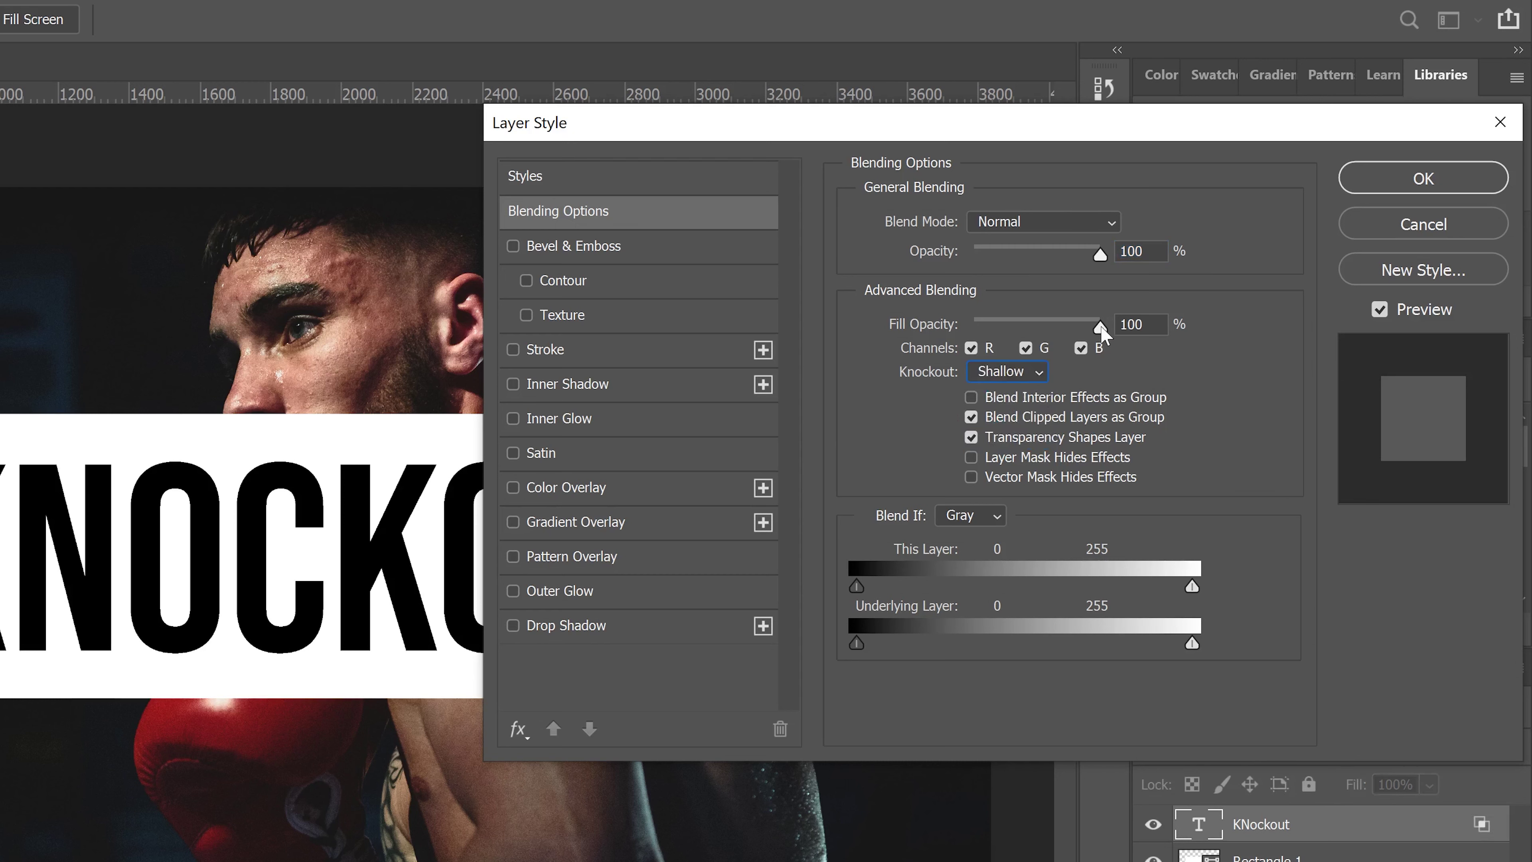
left_click_drag(1102, 332, 862, 315)
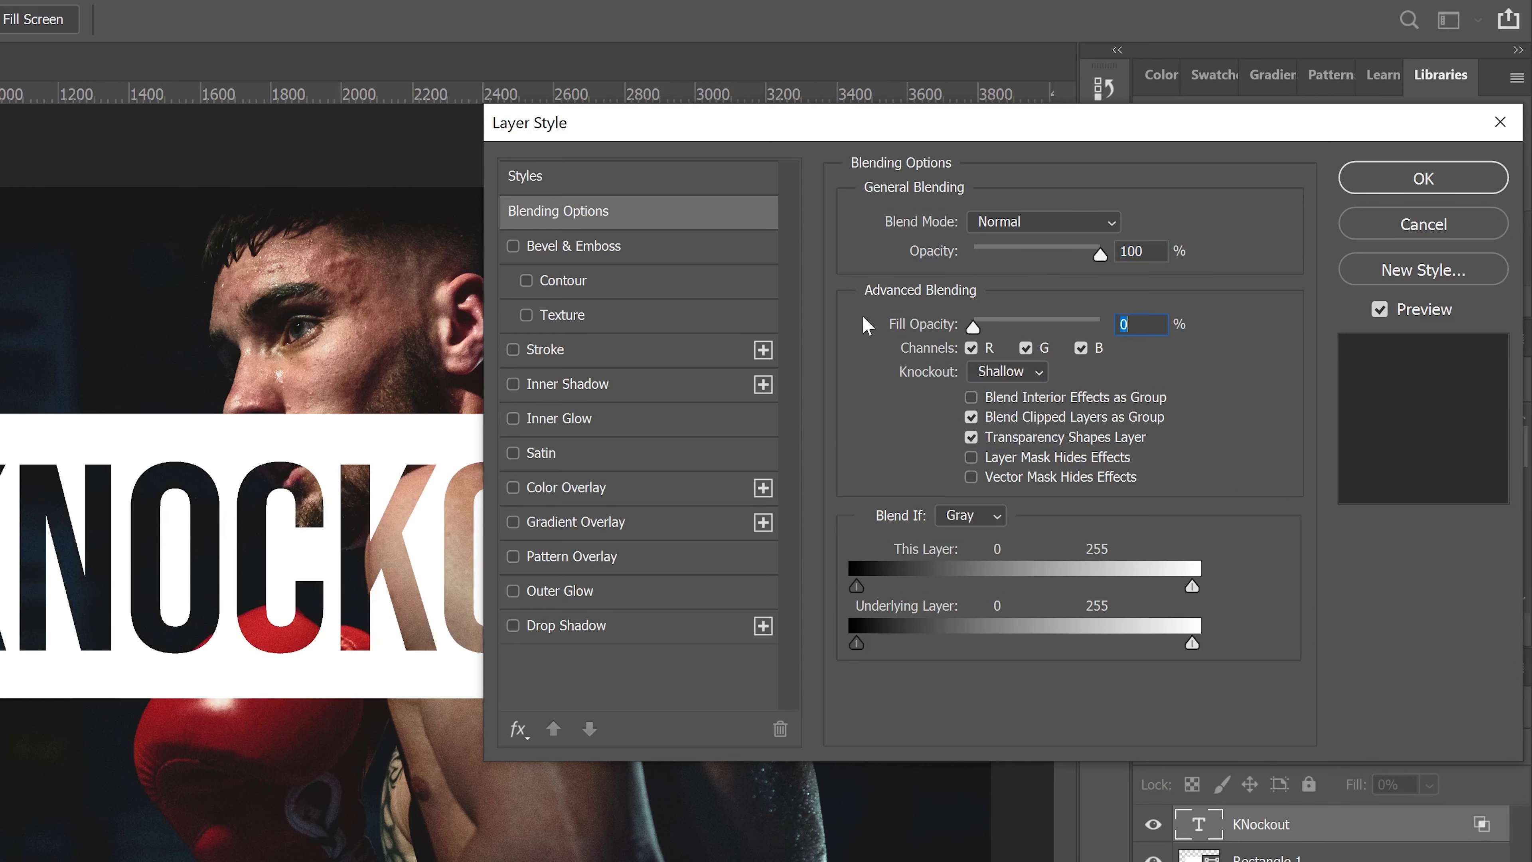
left_click(1406, 181)
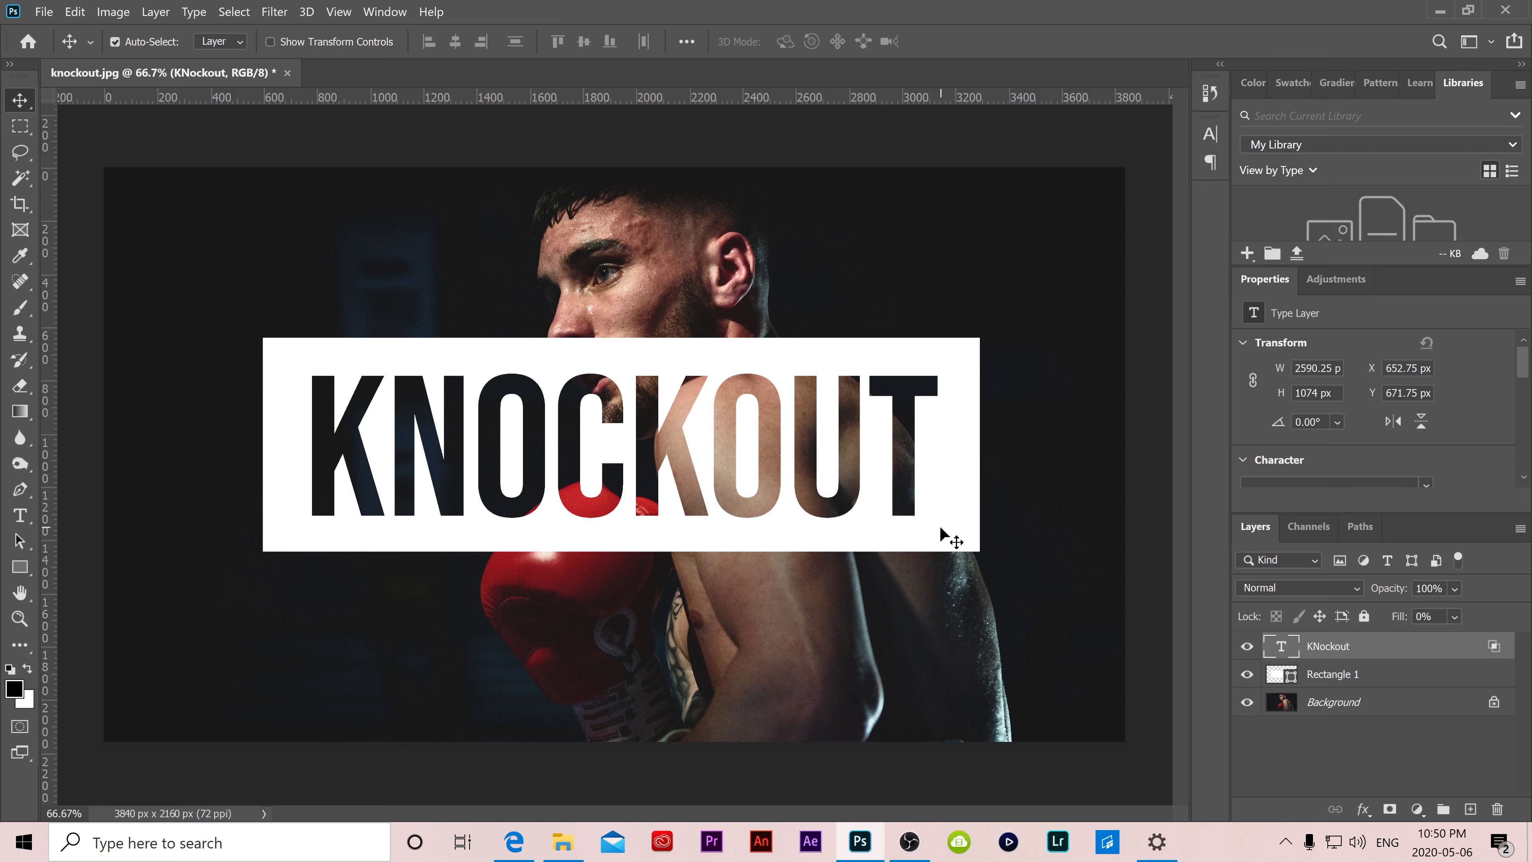
Step: Load the KNOCKOUT letter outlines as a selection, then make Rectangle 1 active for rasterizing
left_click(1284, 649, "ctrl")
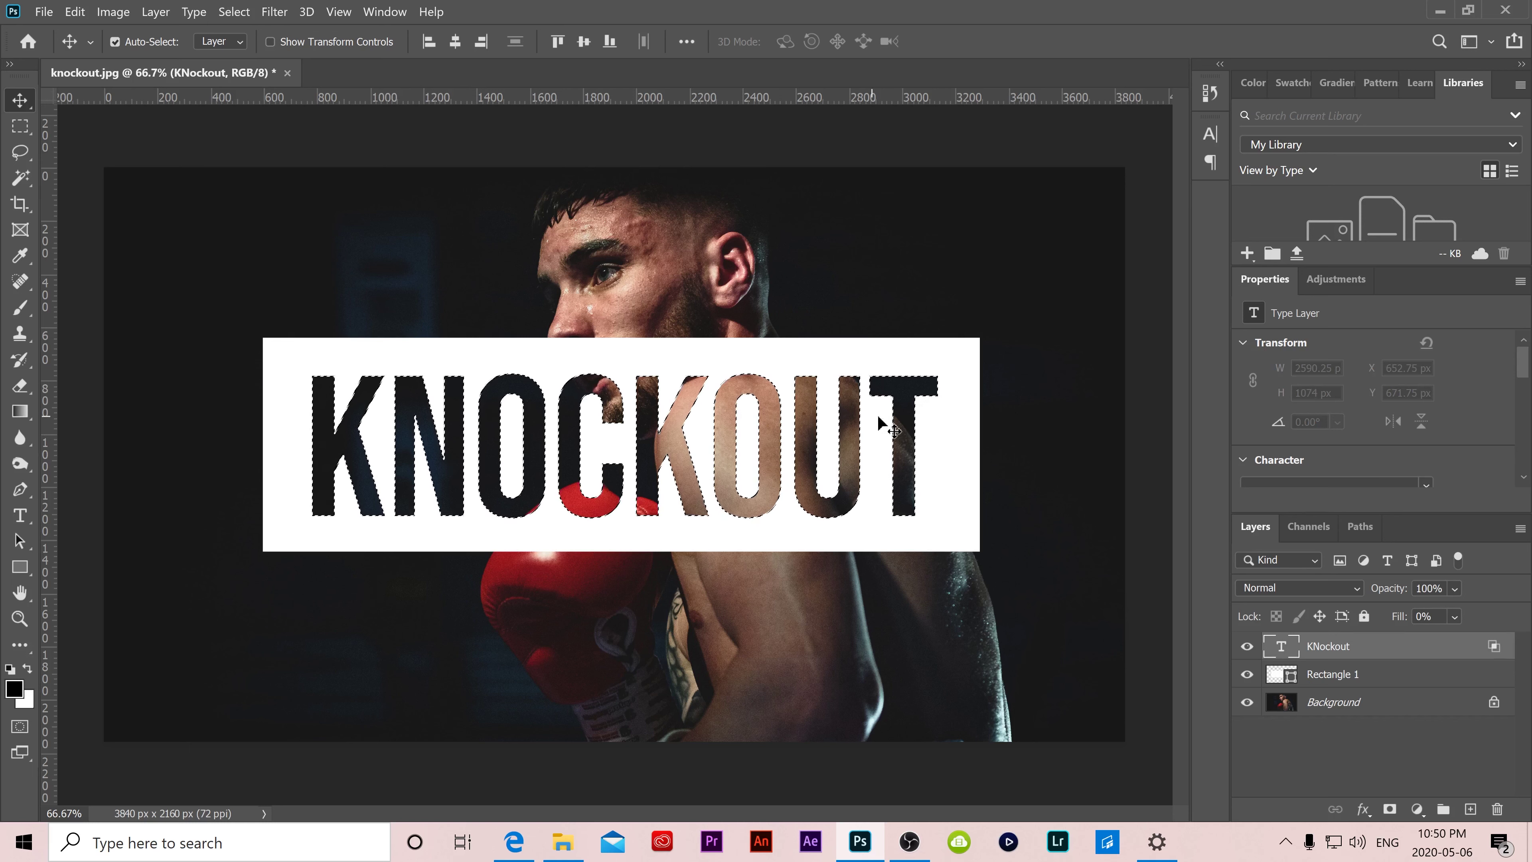
left_click(887, 429)
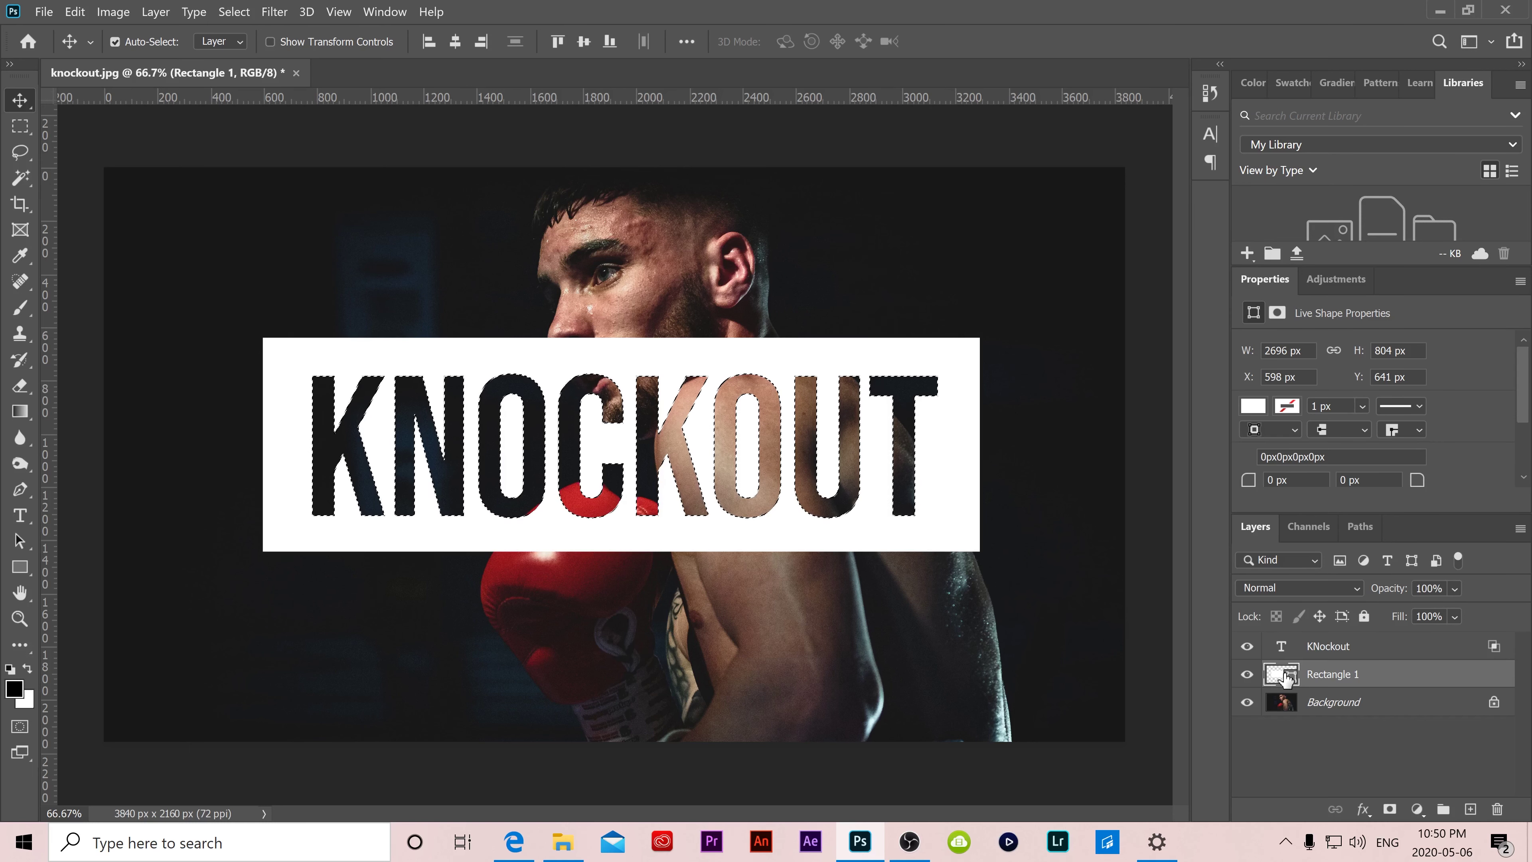
left_click(155, 12)
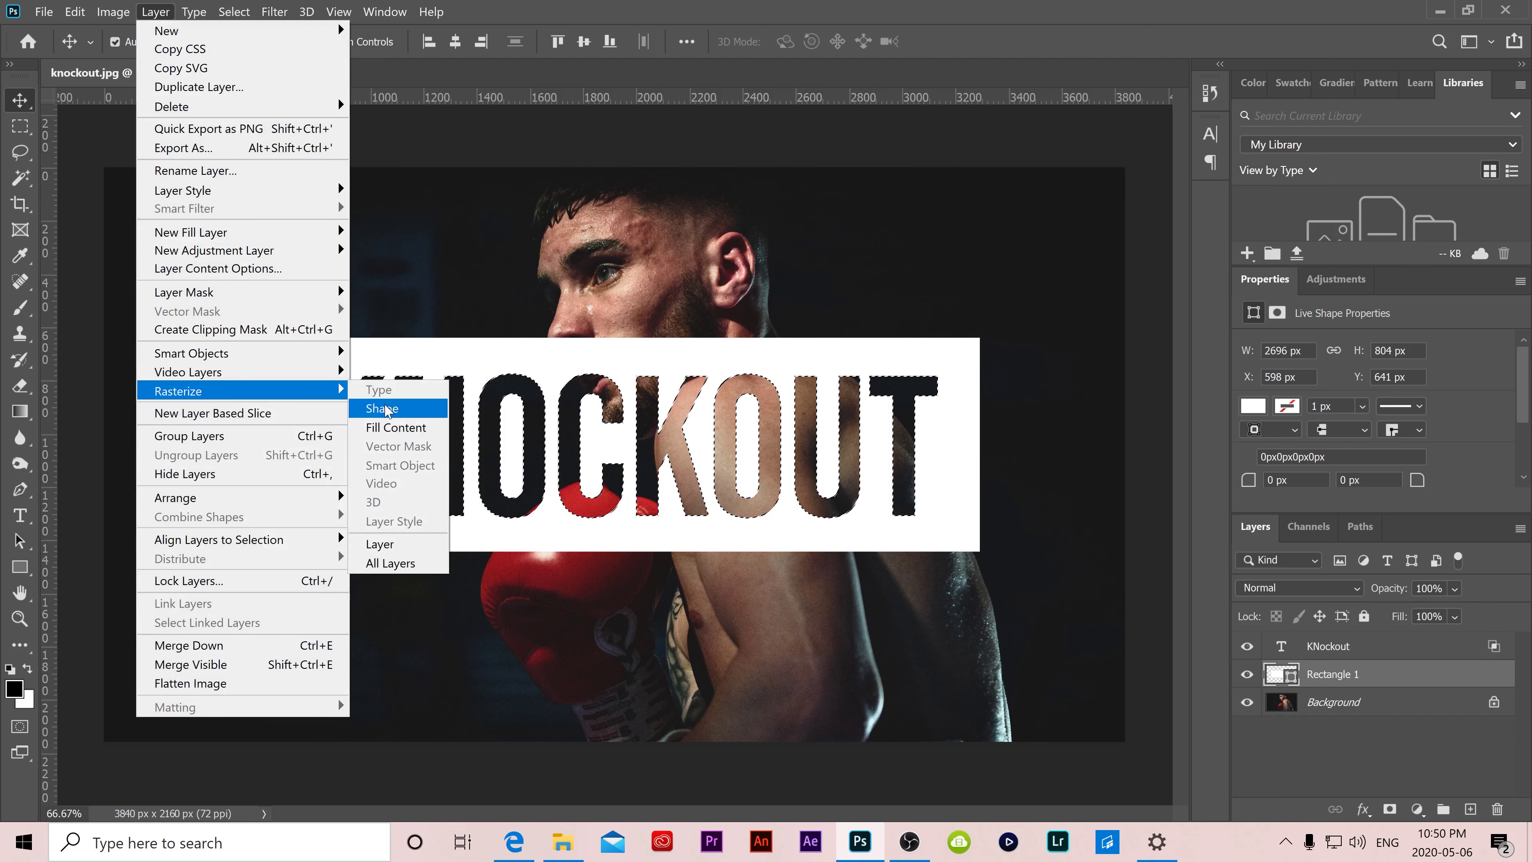
Step: Rasterize the rectangle shape, hide the KNOCKOUT text layer, and shift the rectangle to X 534 px
left_click(384, 410)
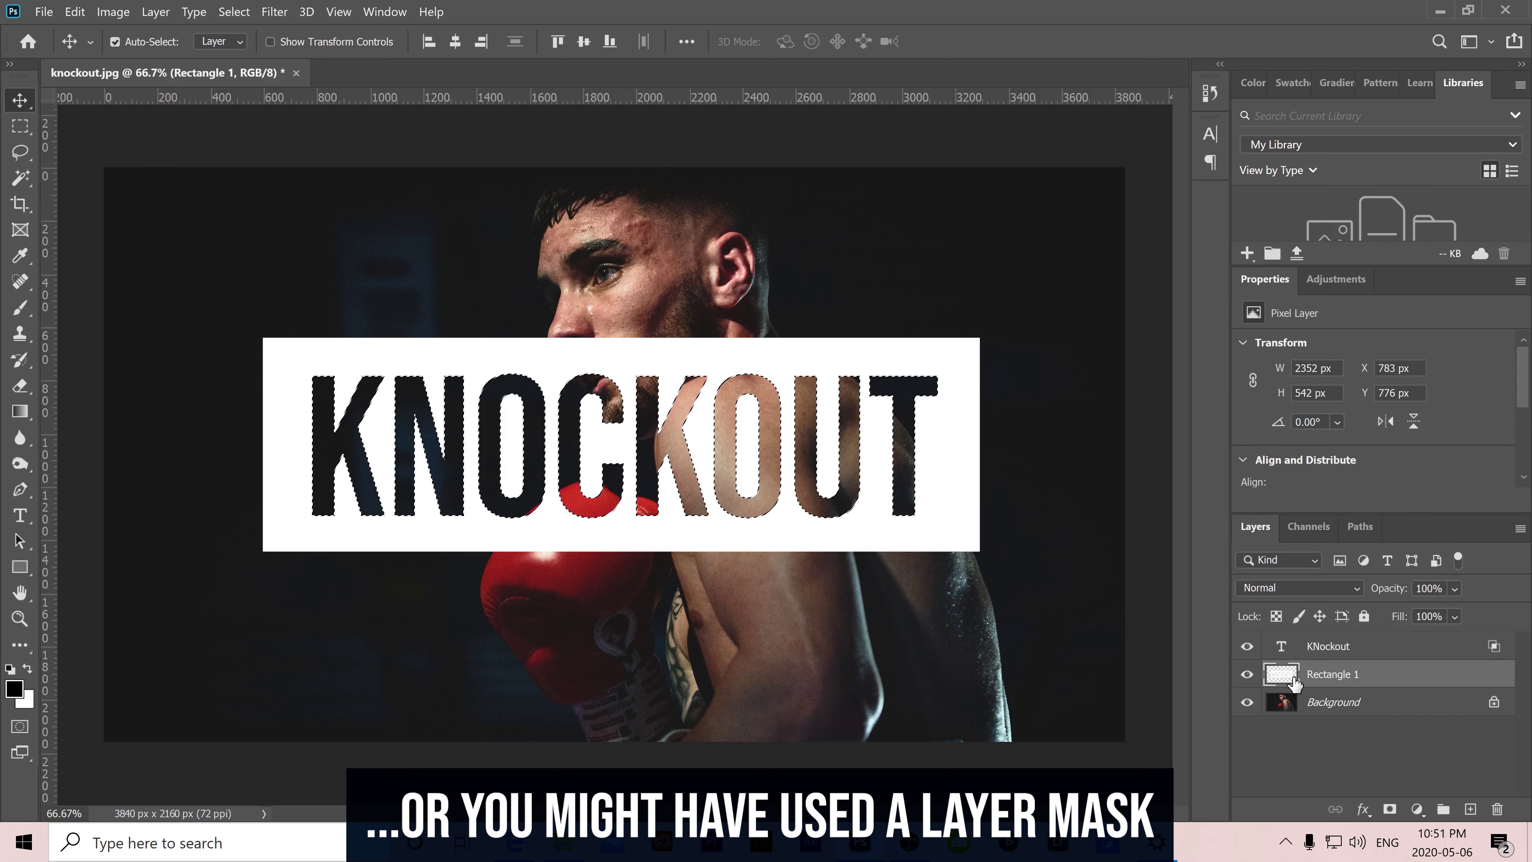
left_click(1247, 646)
left_click(20, 125)
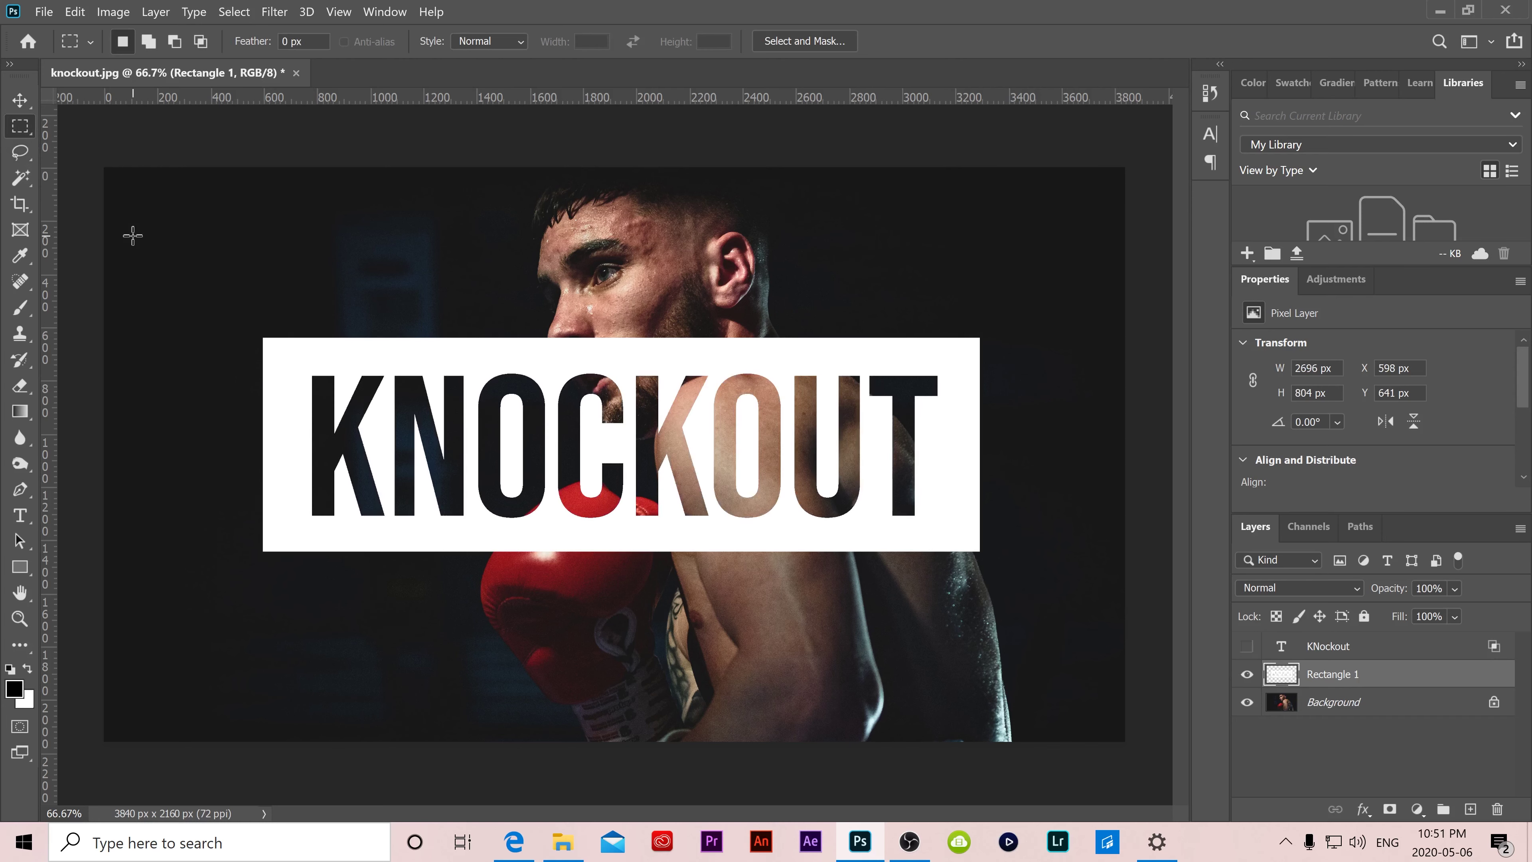
key("v")
left_click_drag(506, 383, 514, 353)
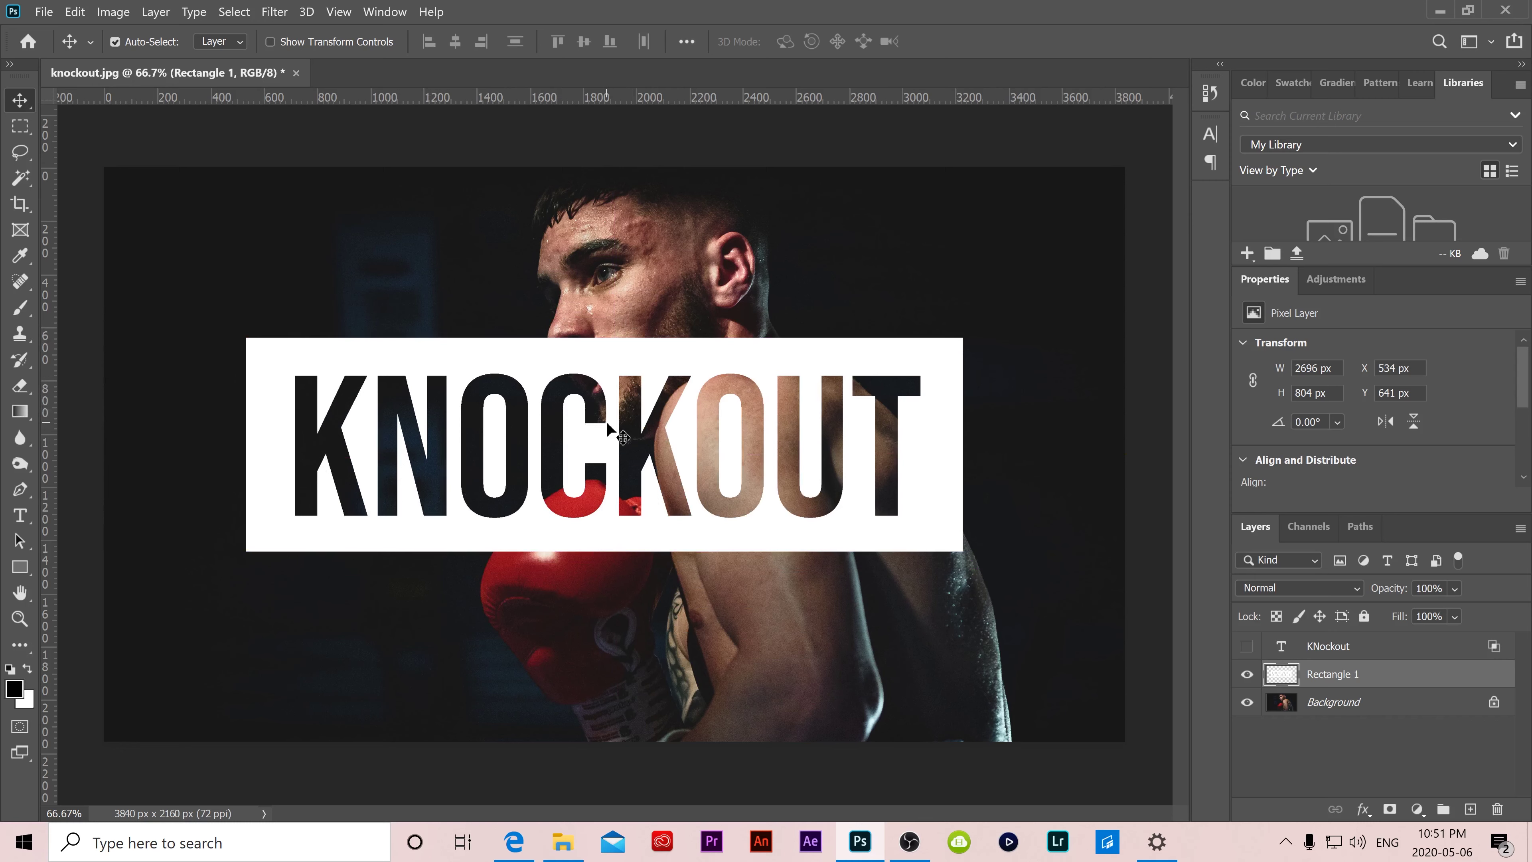
Step: Undo the rectangle move, clear the selection, and set the KNOCKOUT text back in place
key("ctrl+z")
key("m")
key("ctrl+d")
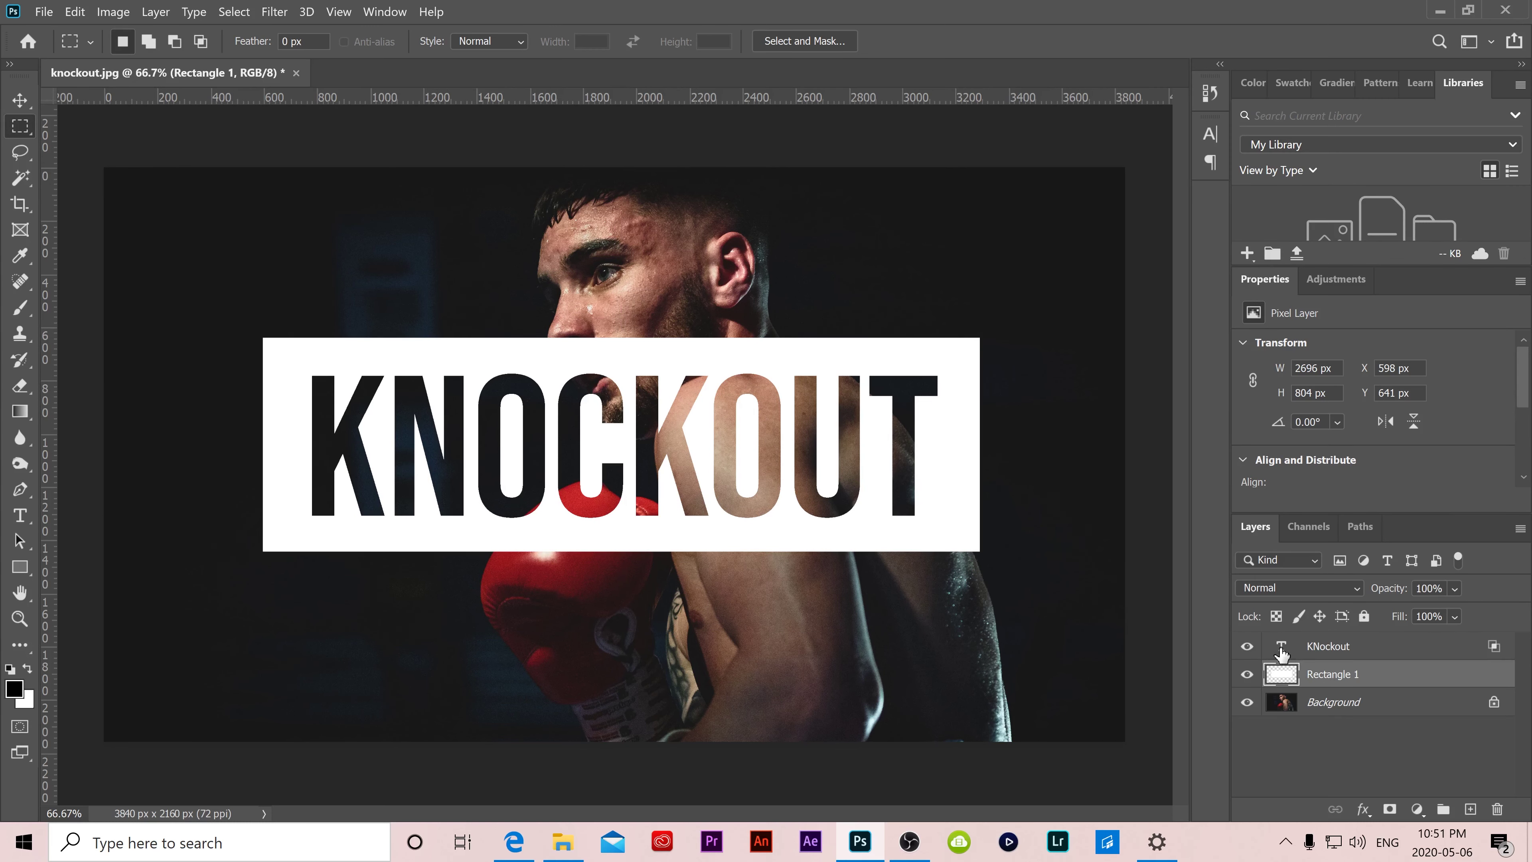
left_click(1304, 651)
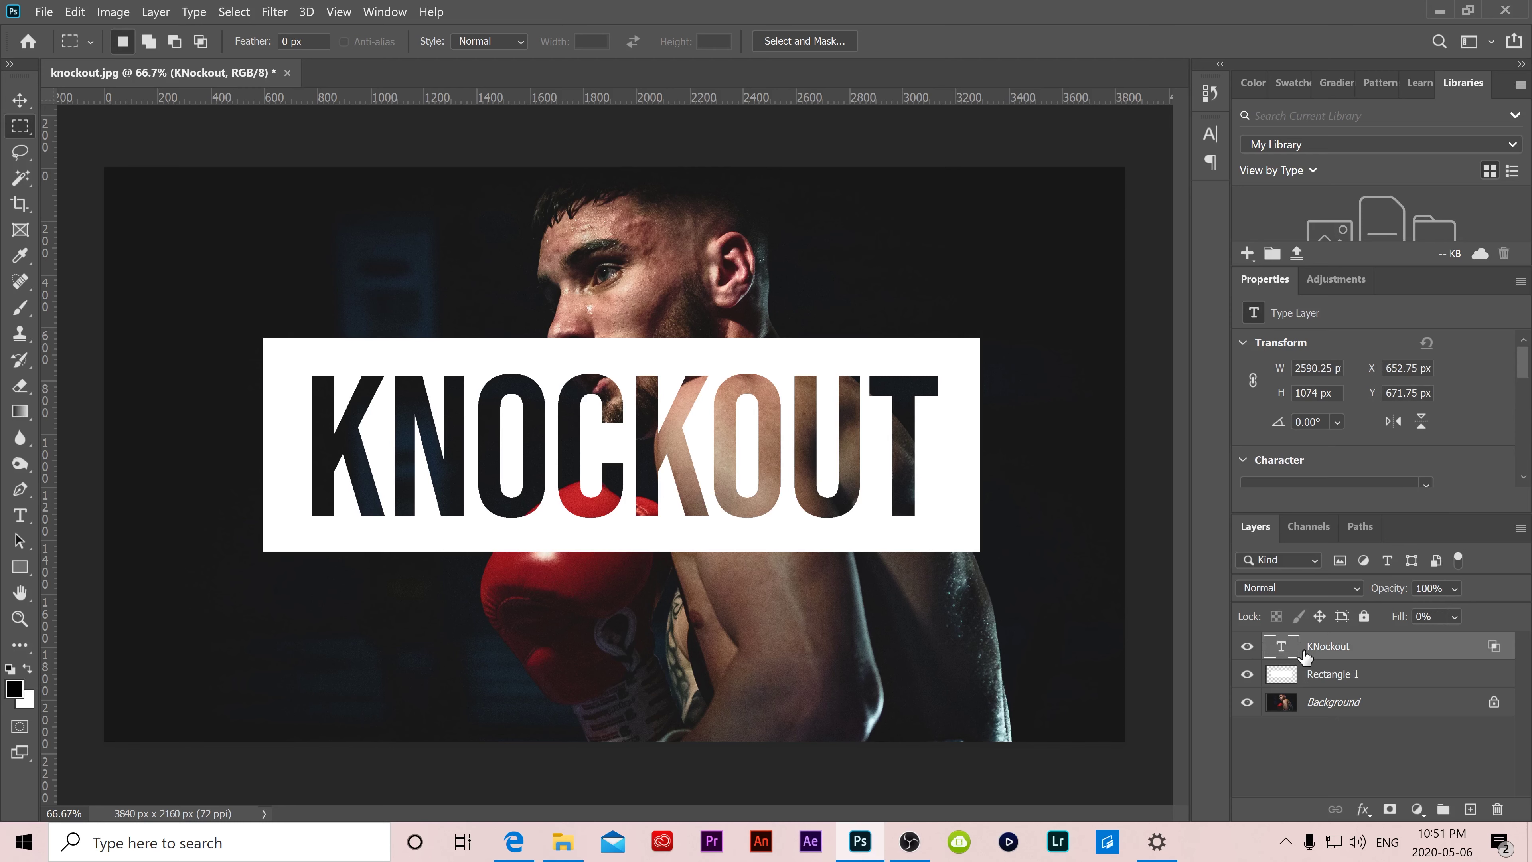
left_click(20, 99)
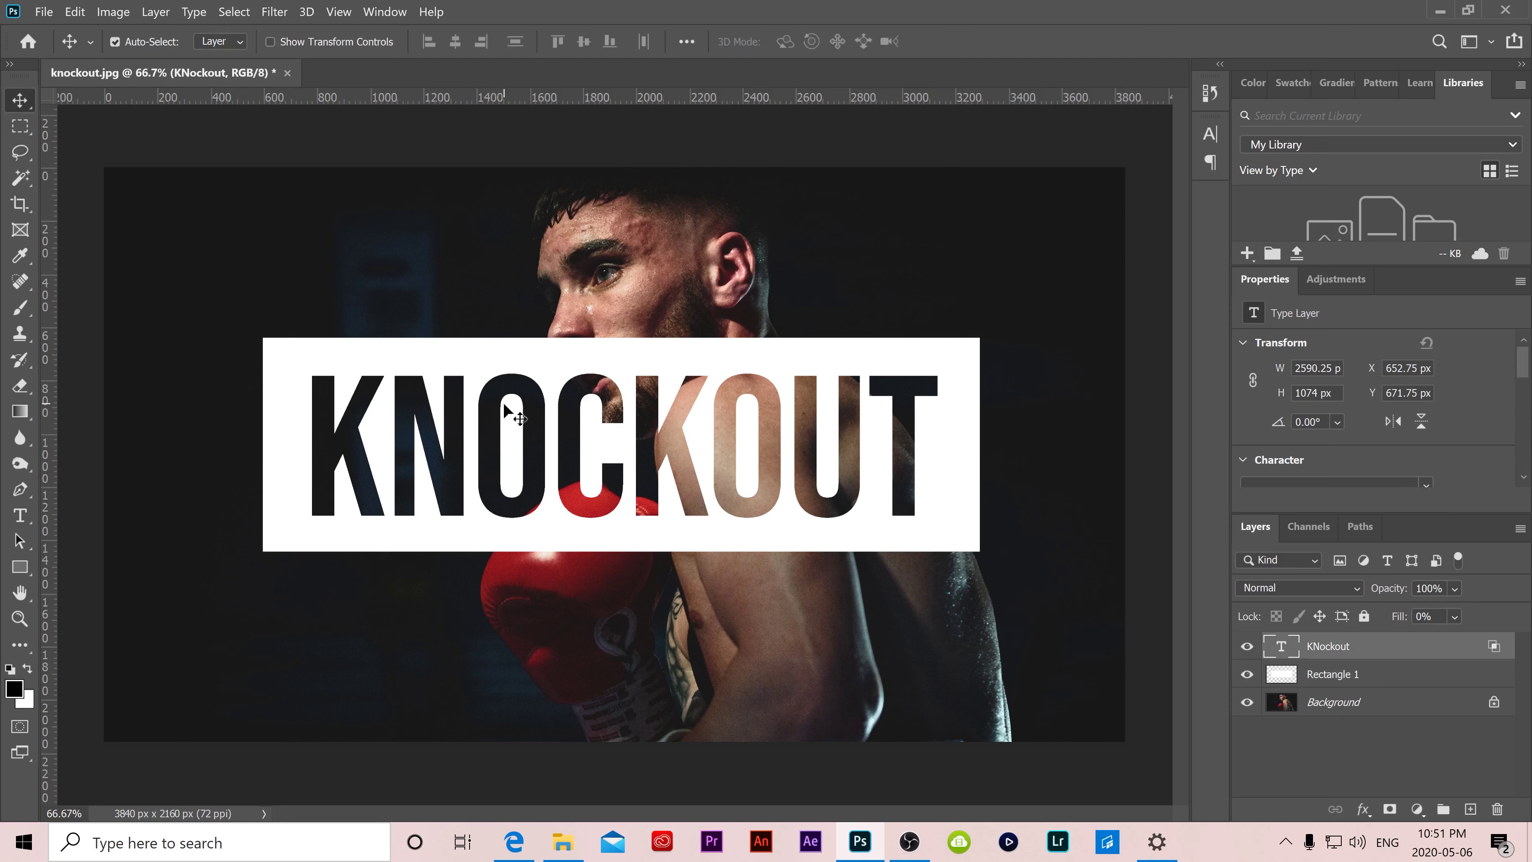
mouse_move(494, 430)
left_mouse_down()
mouse_move(467, 440)
mouse_move(531, 398)
mouse_move(501, 415)
left_mouse_up()
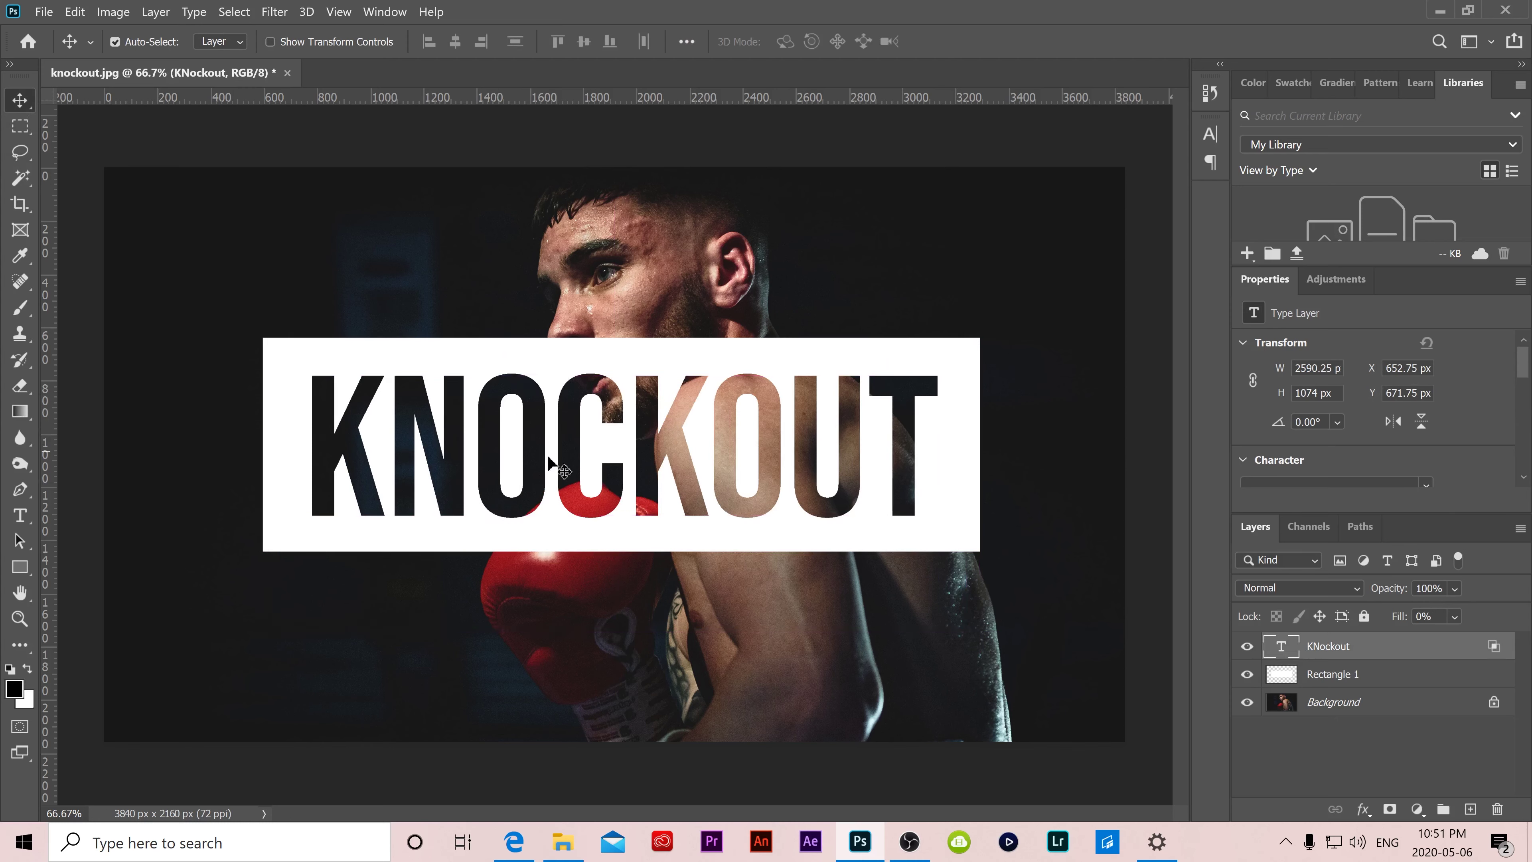
double_click(1281, 645)
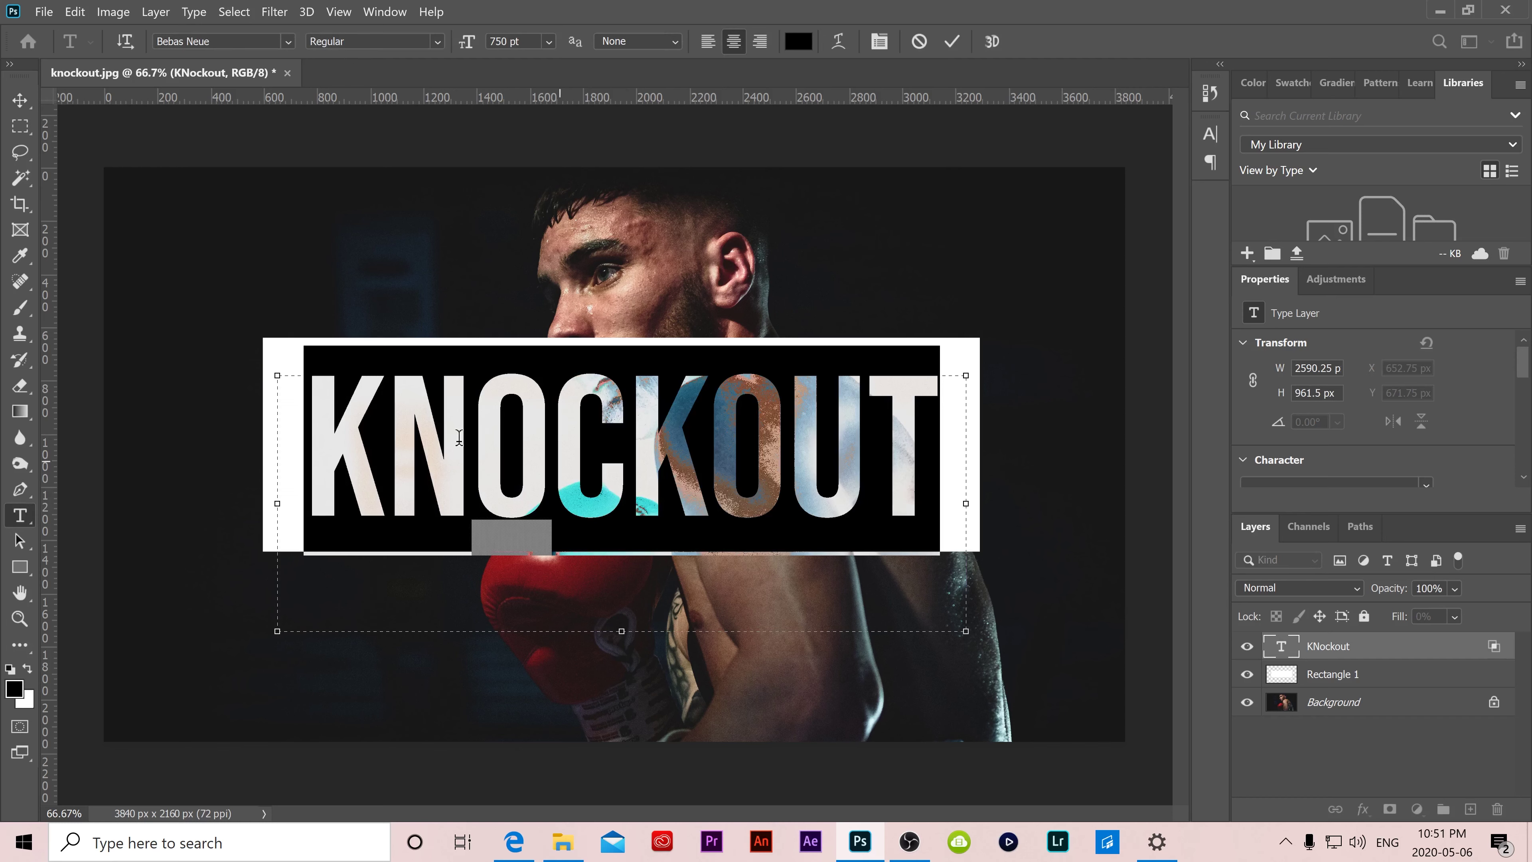
key("ctrl+Return")
key("v")
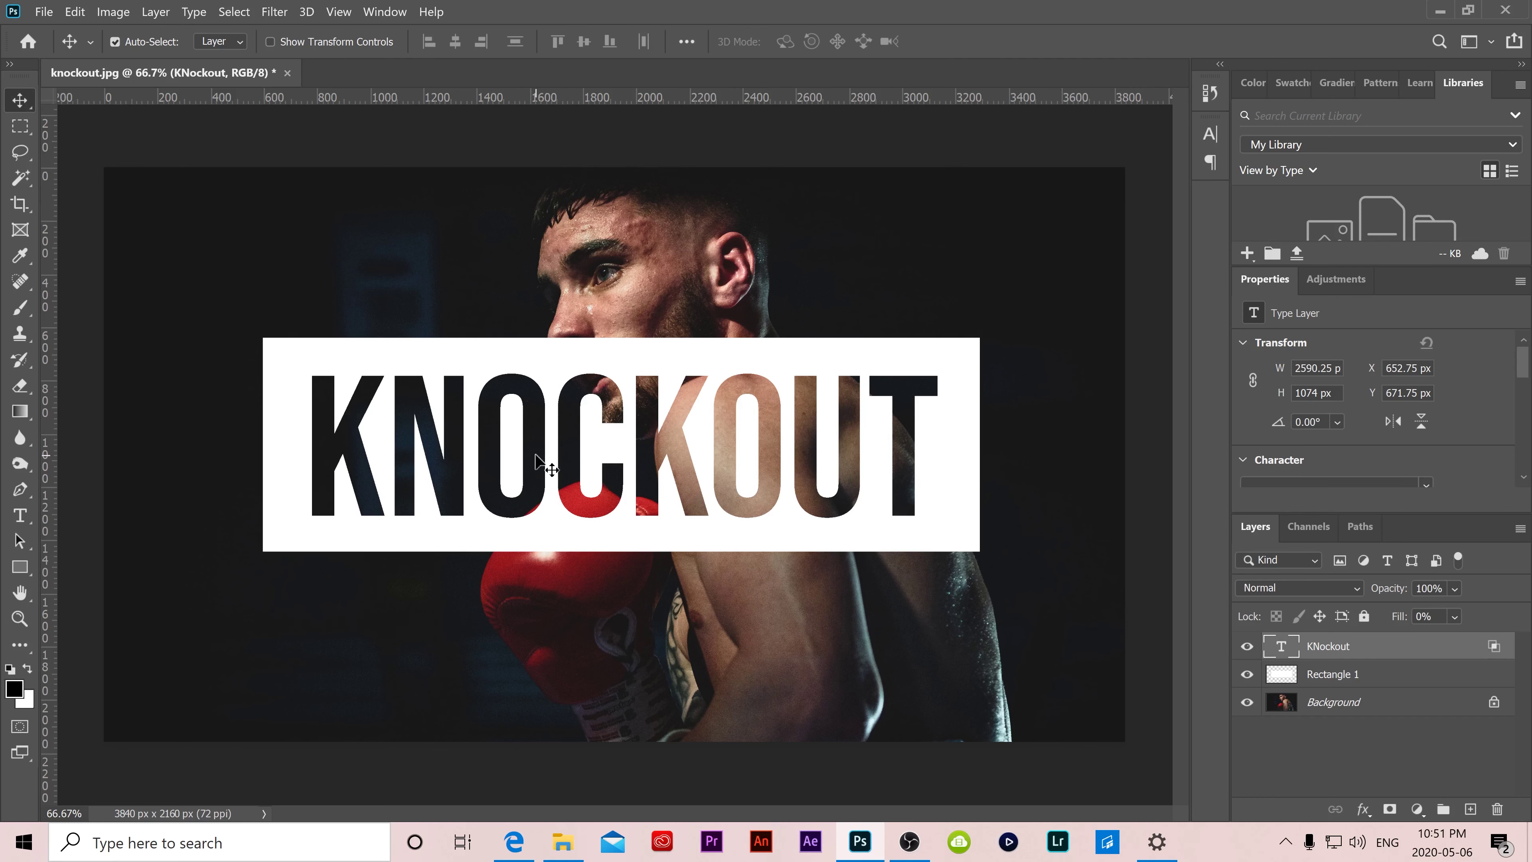
key("f")
key("f")
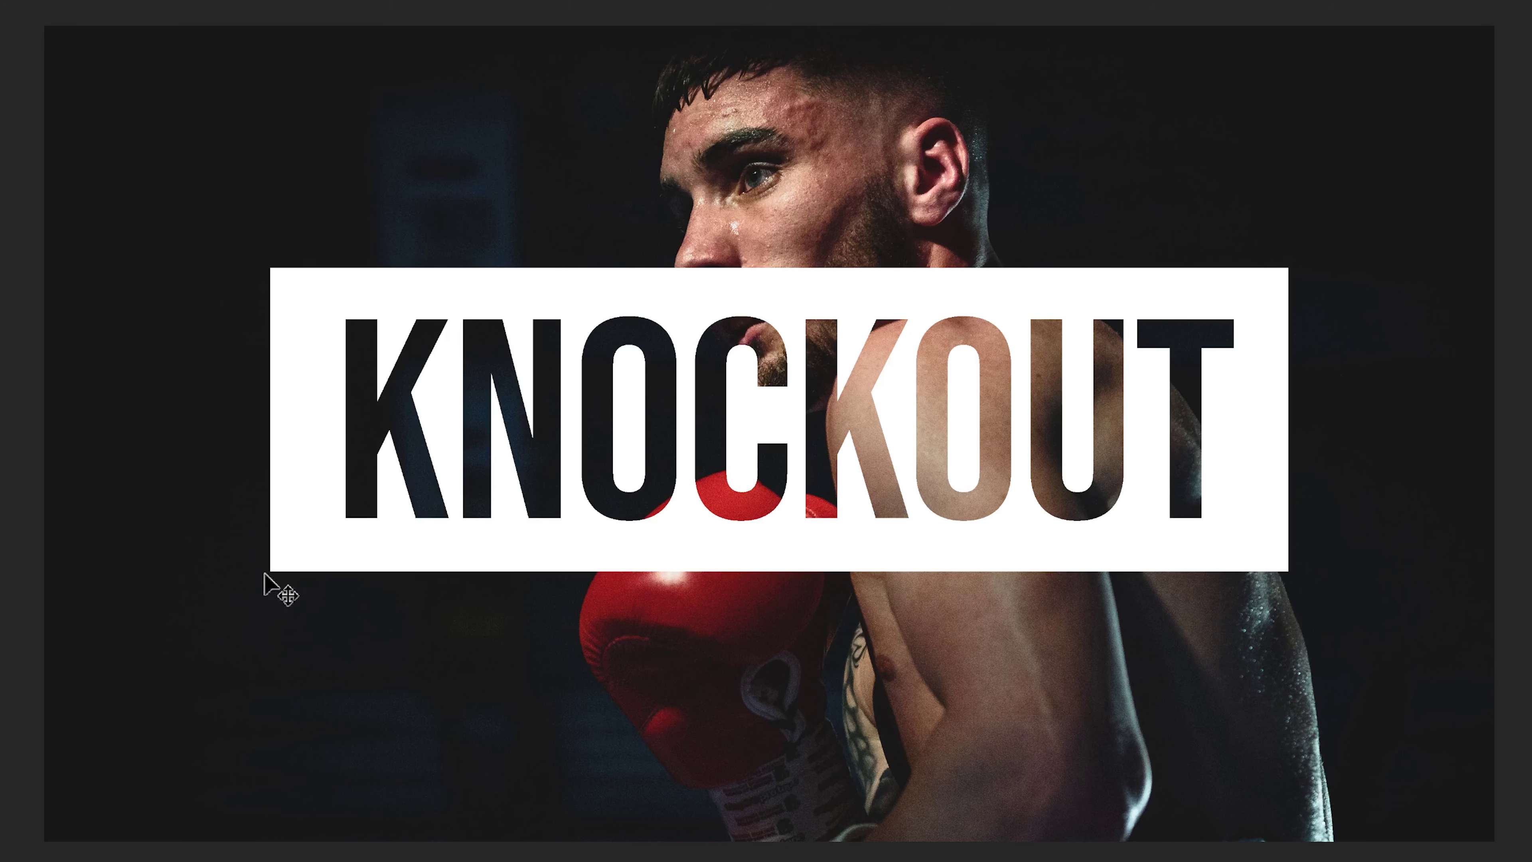
key("f")
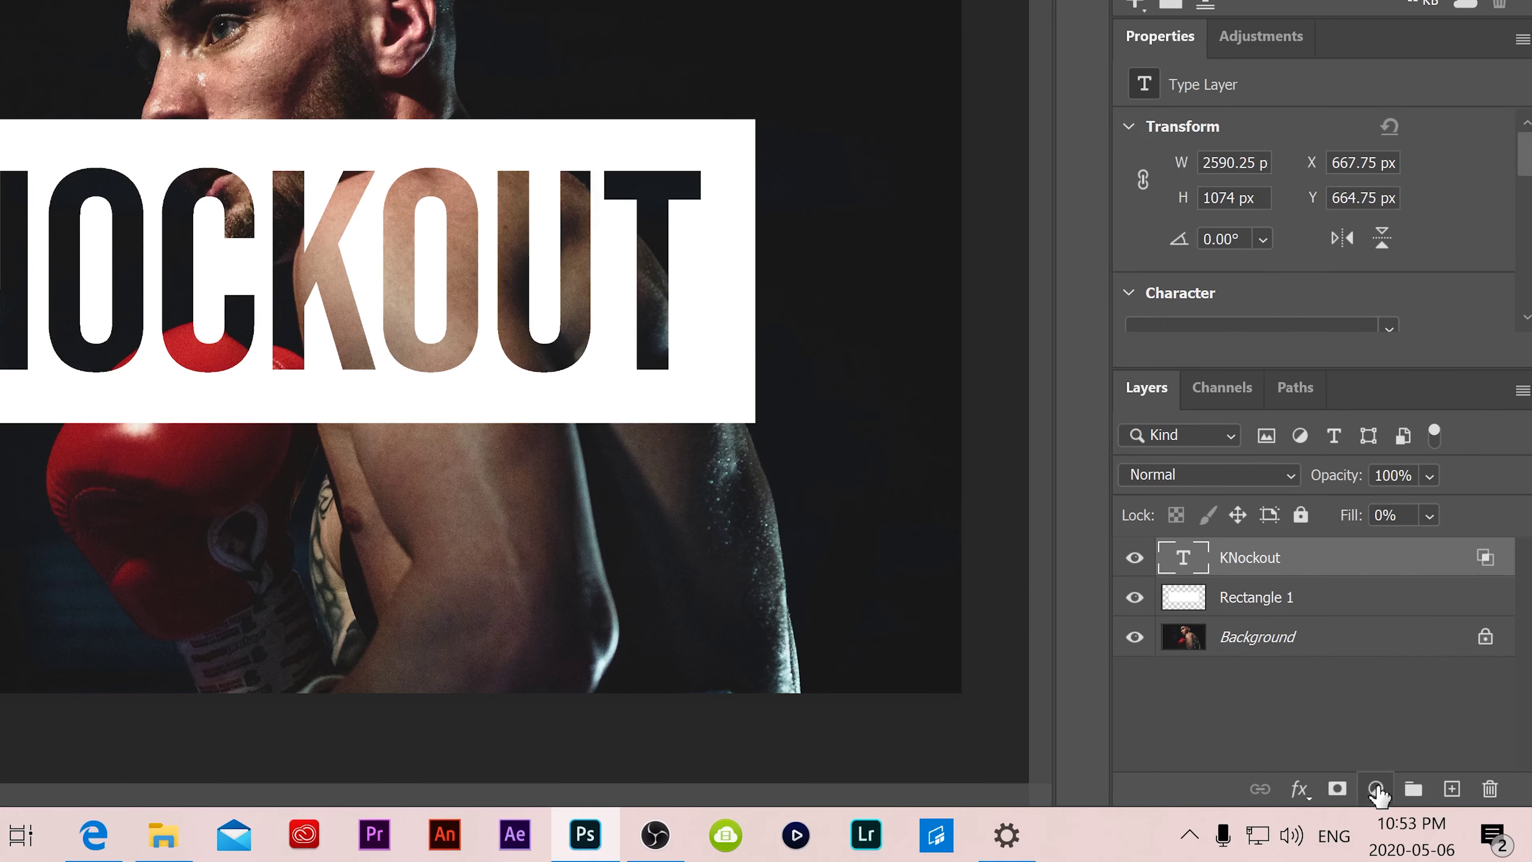
Step: Add a Black & White adjustment layer directly above the Background boxer photo
left_click(1268, 647)
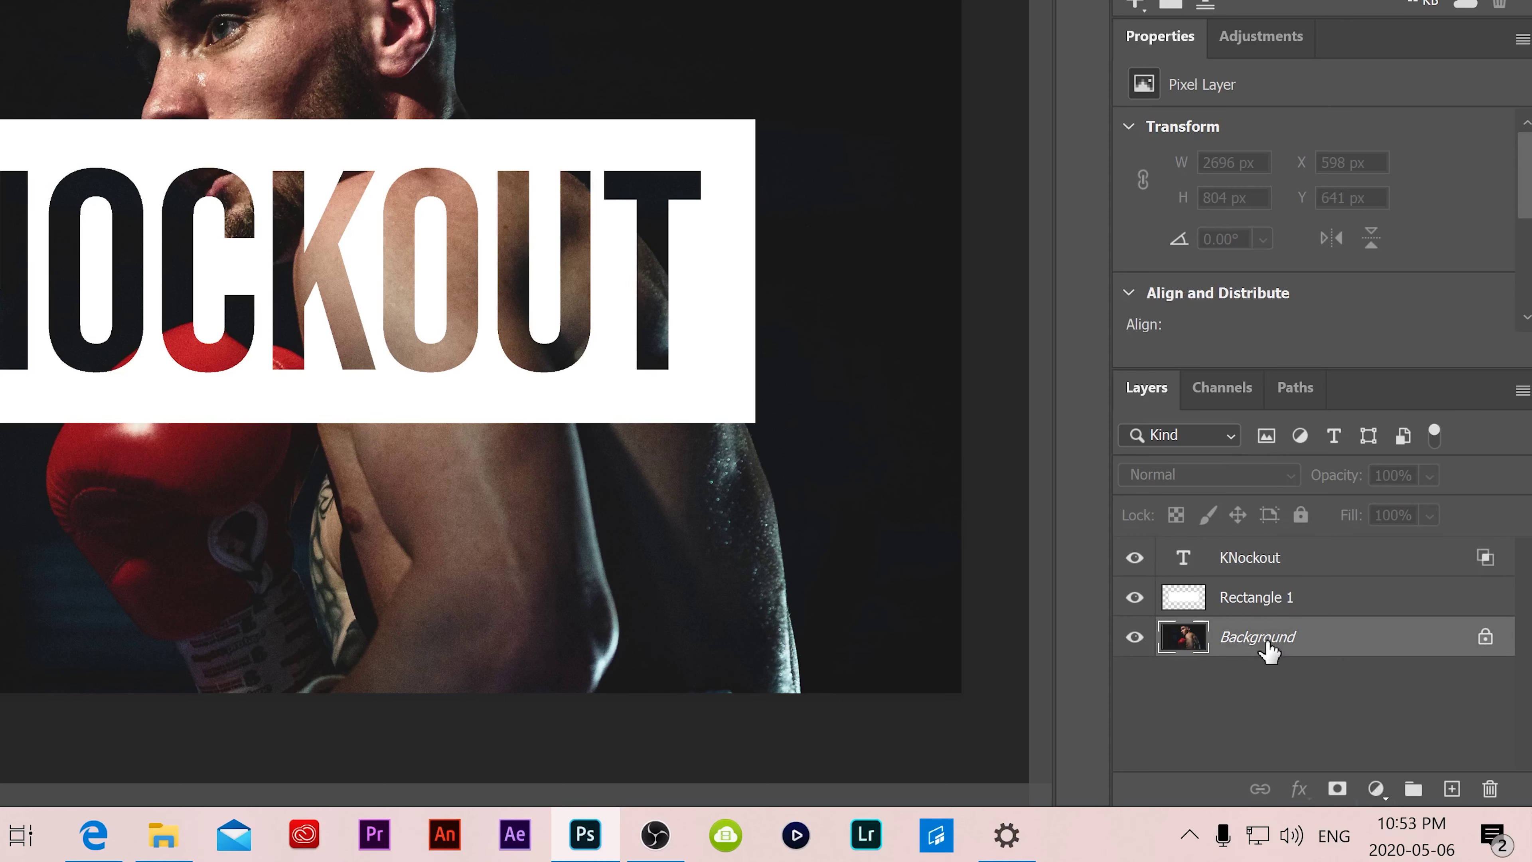
left_click(1376, 790)
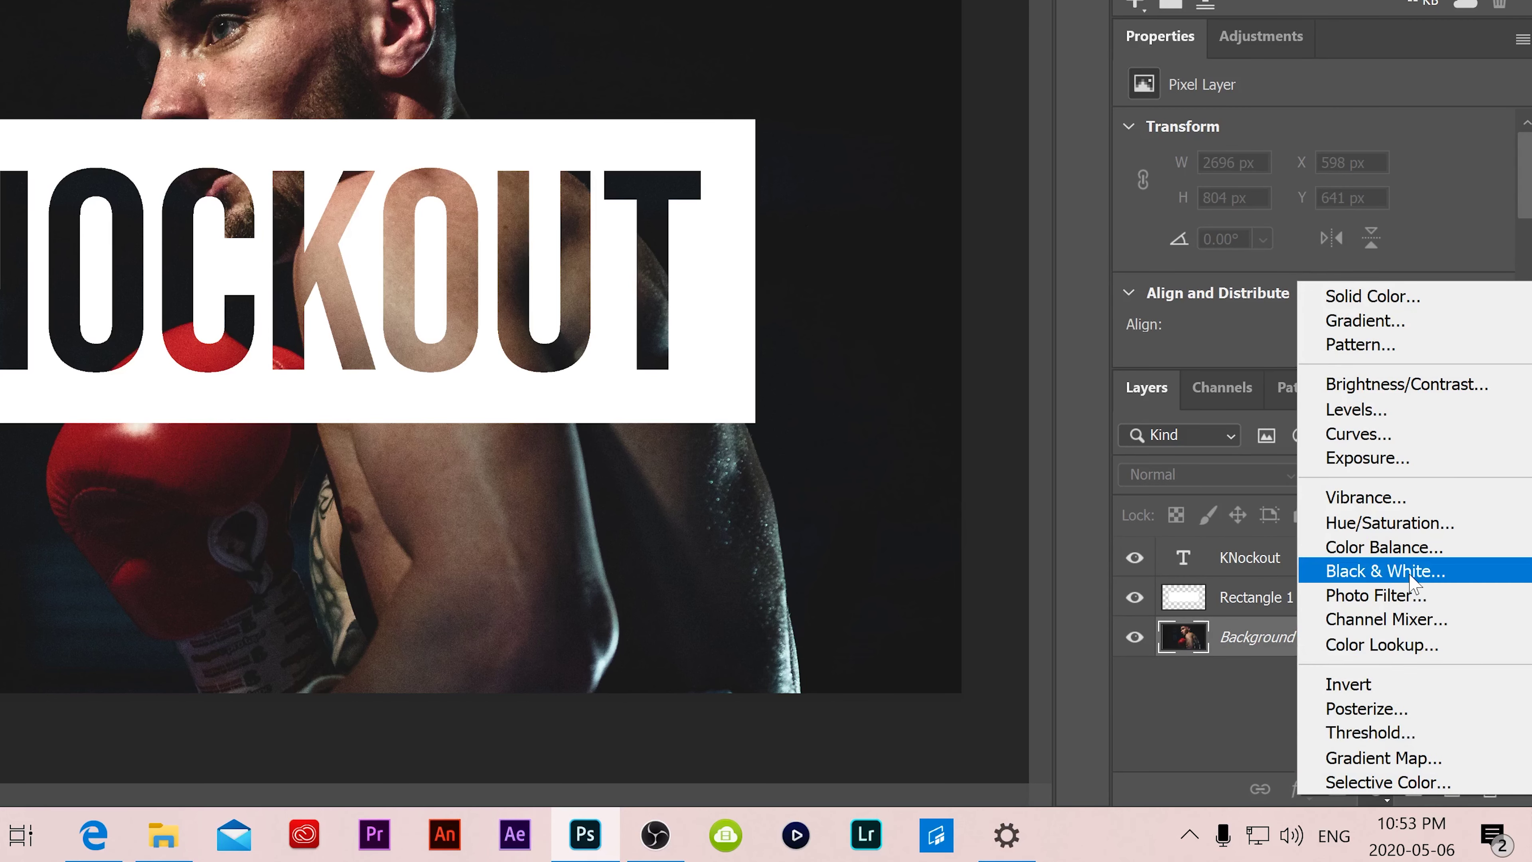
left_click(1410, 576)
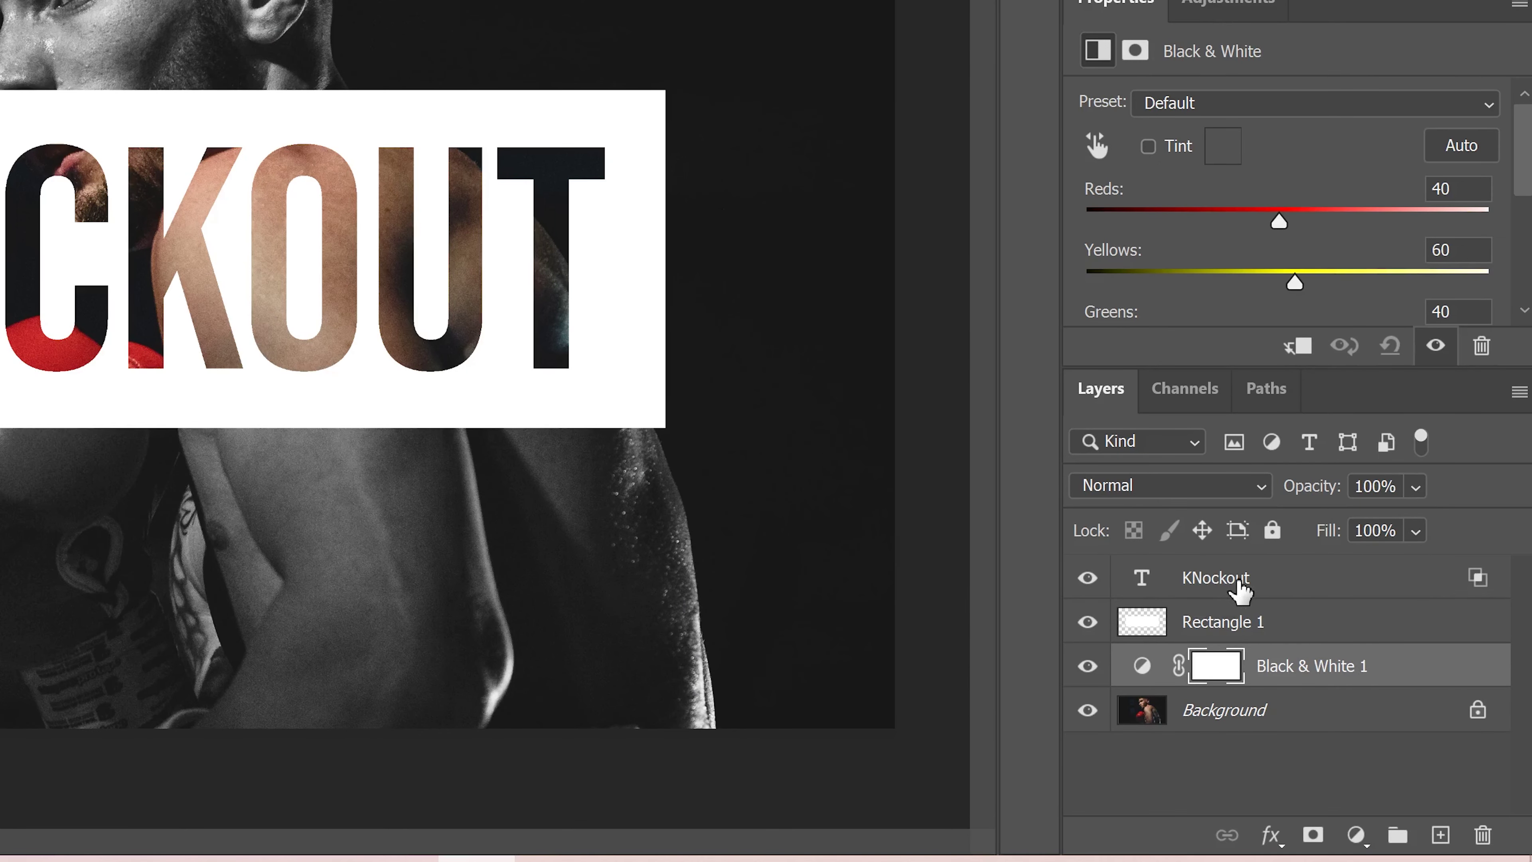
left_click(1227, 584)
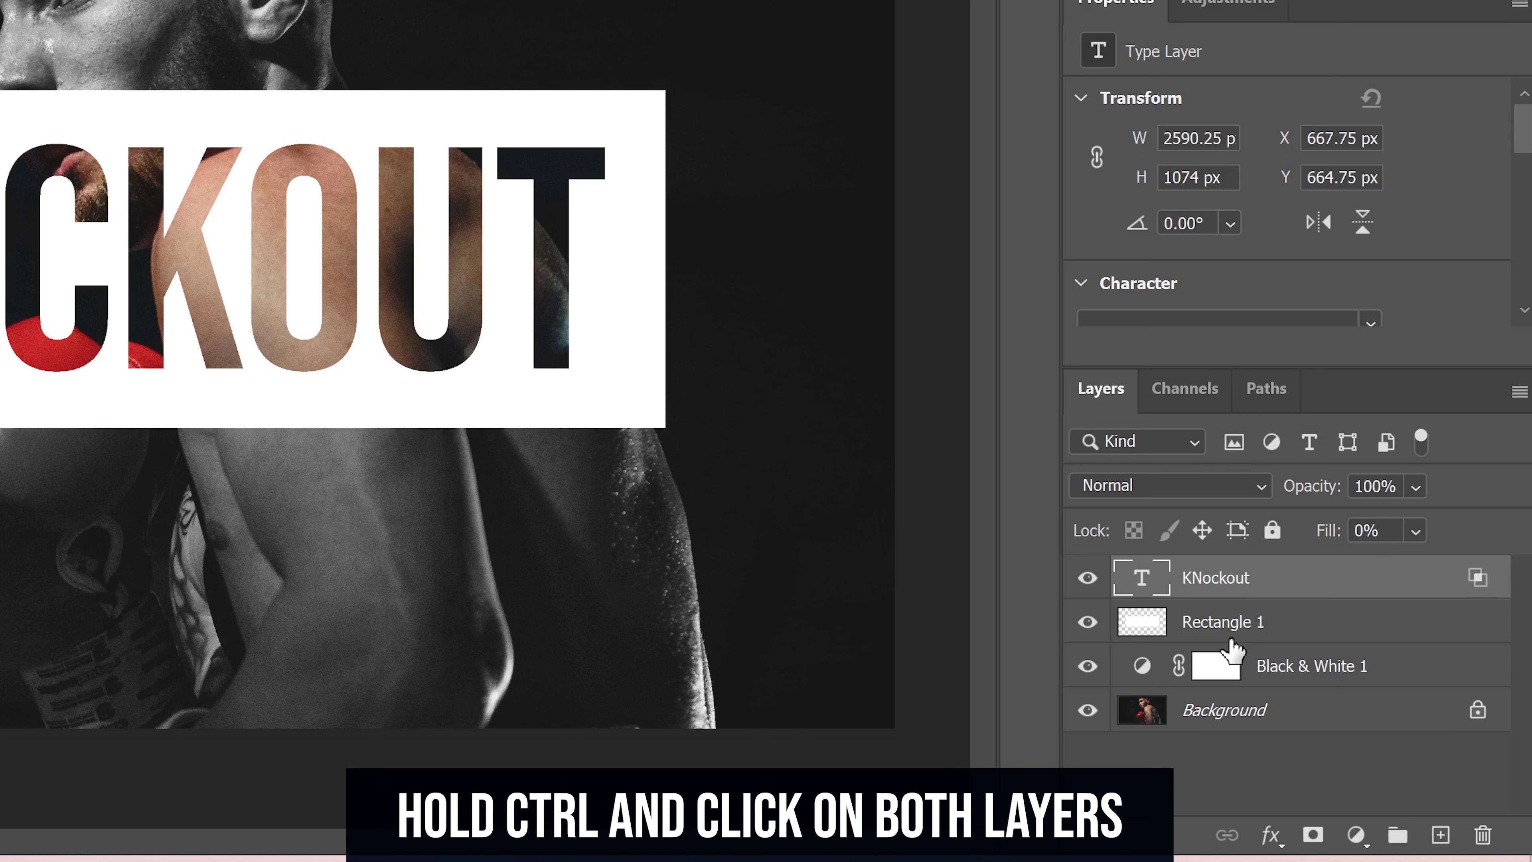
Step: Put KNockout and Rectangle 1 into a new Group 1 and expand it
left_click(1228, 628, "ctrl")
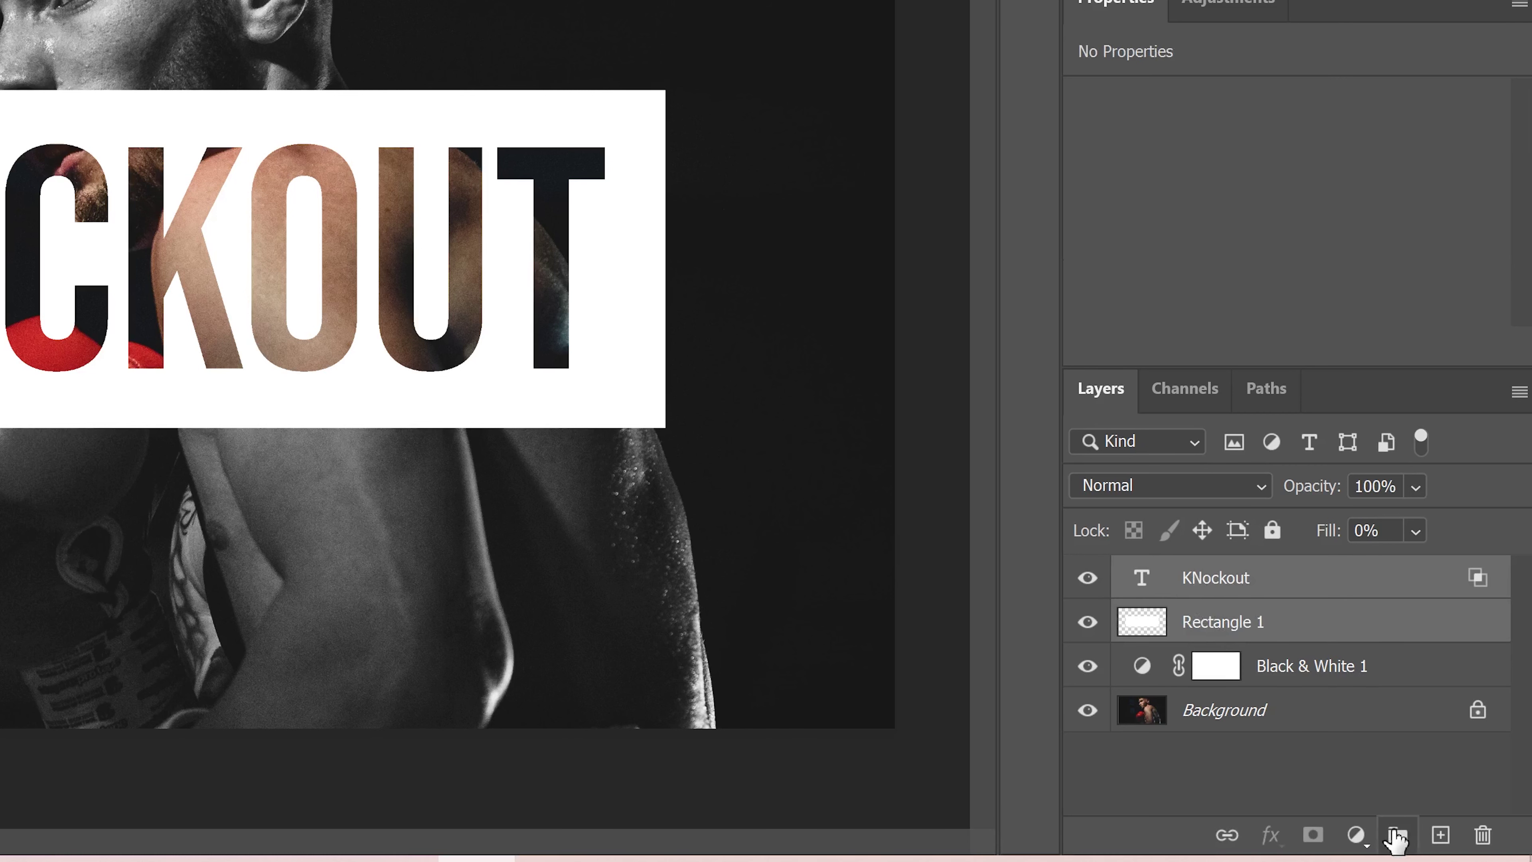
left_click(1394, 837)
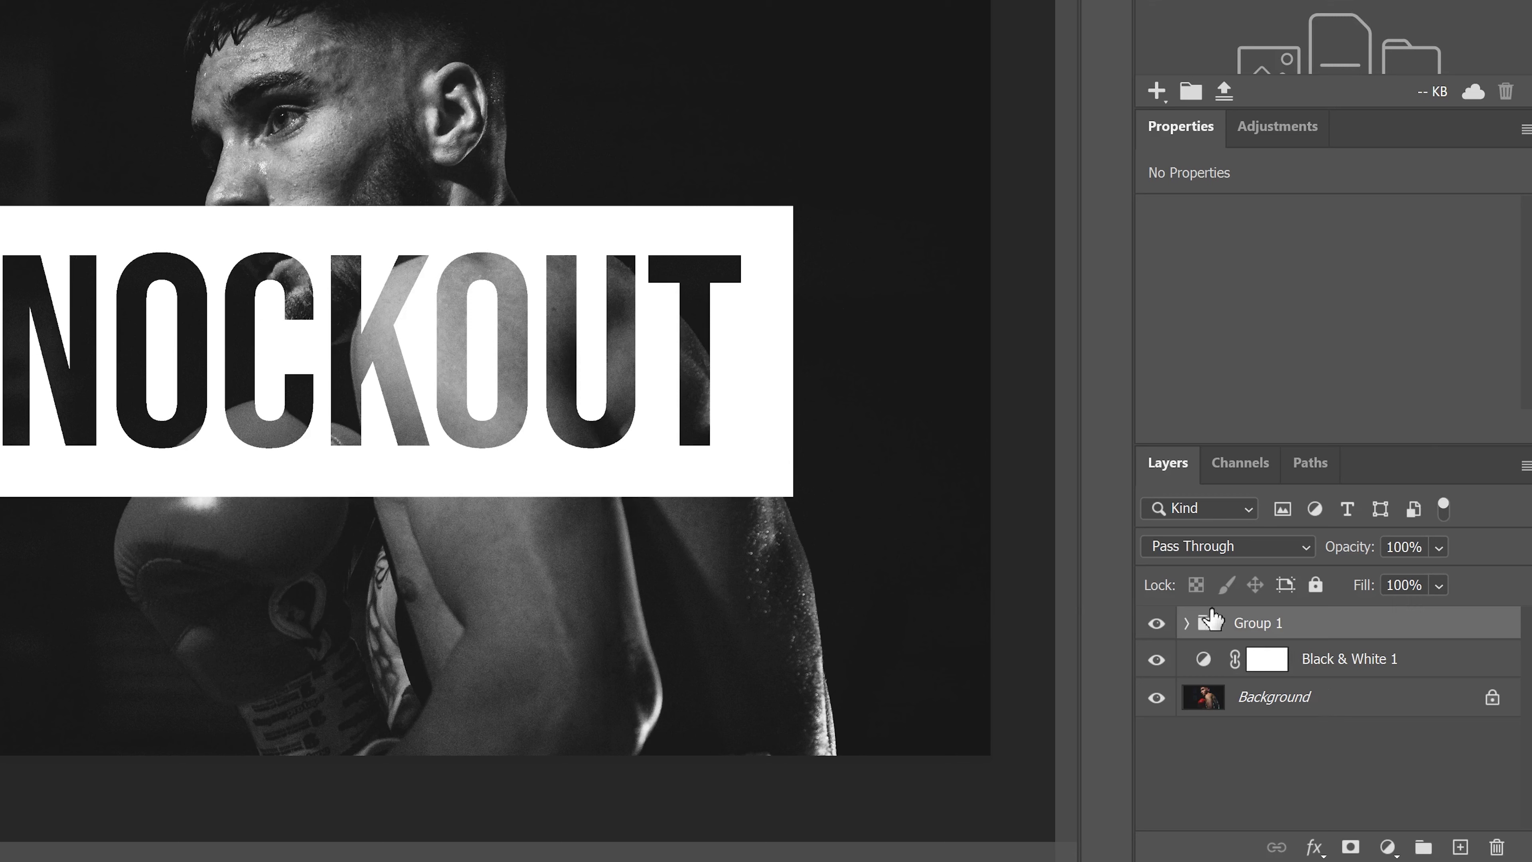
left_click(1186, 624)
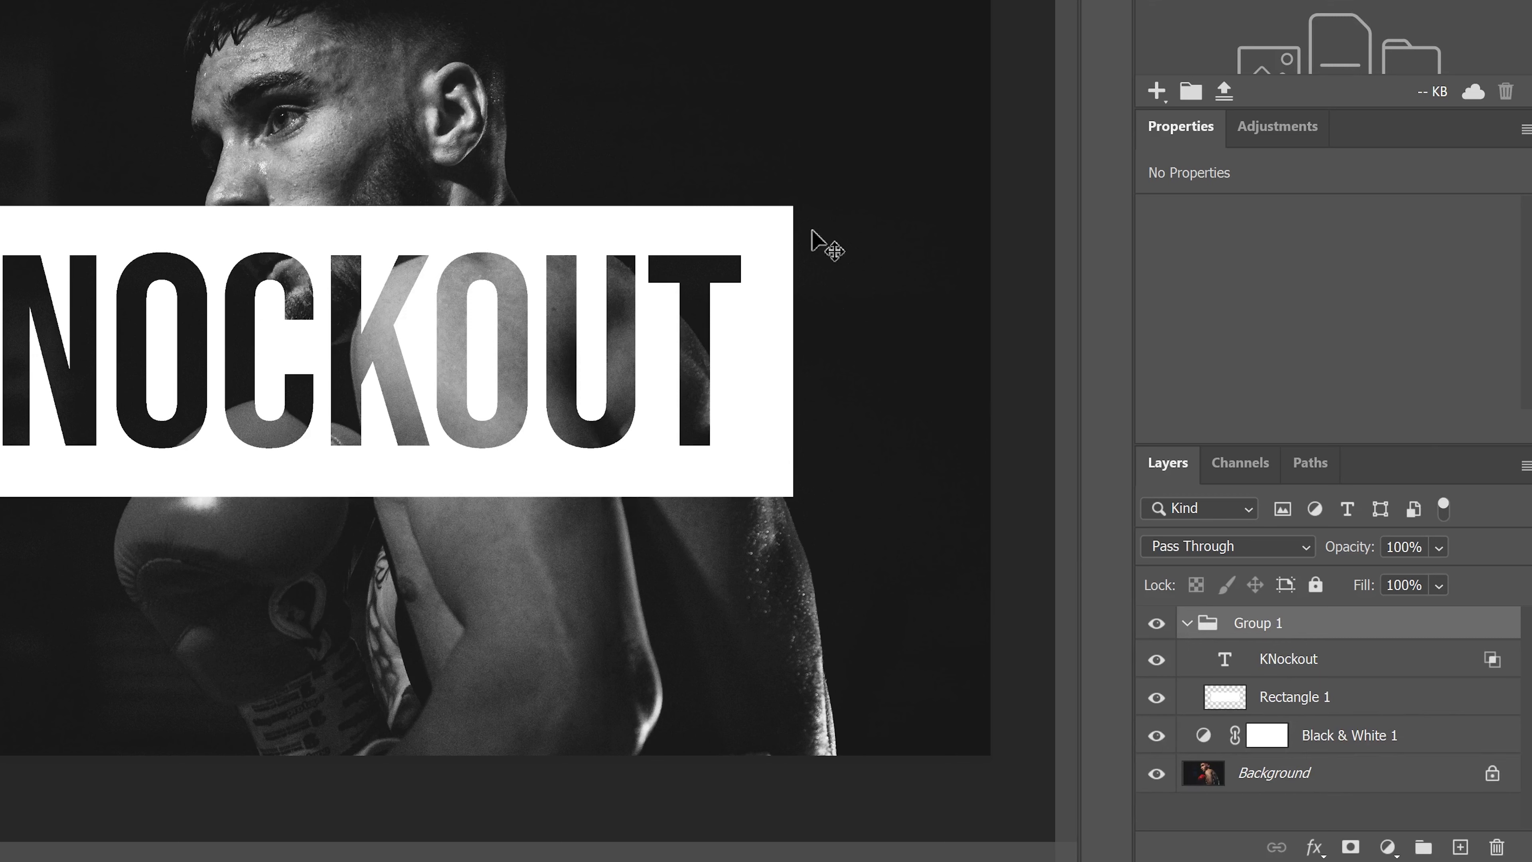
left_click(1284, 660)
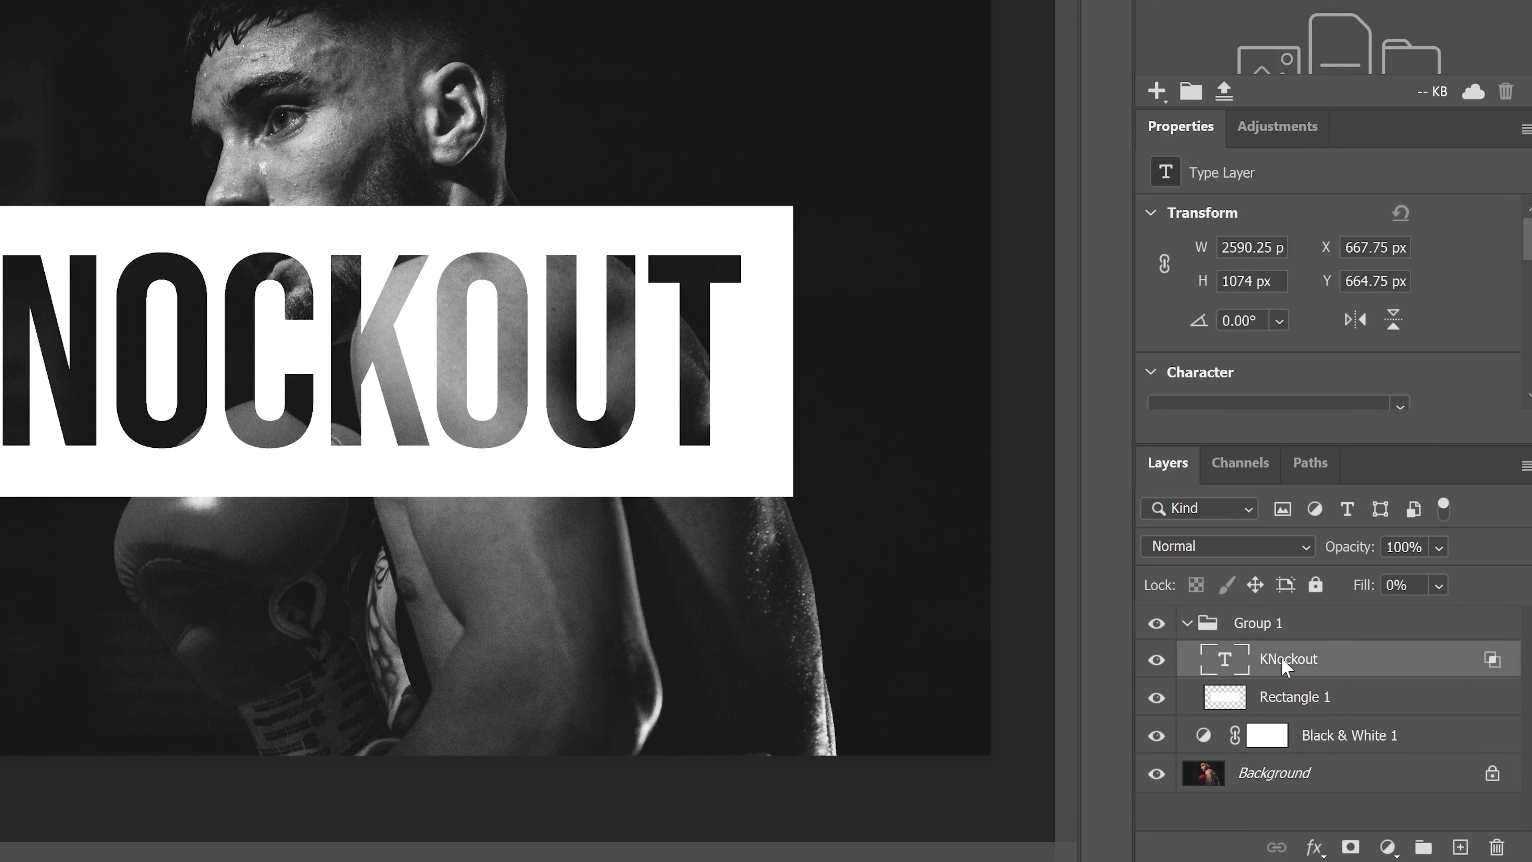
right_click(1283, 662)
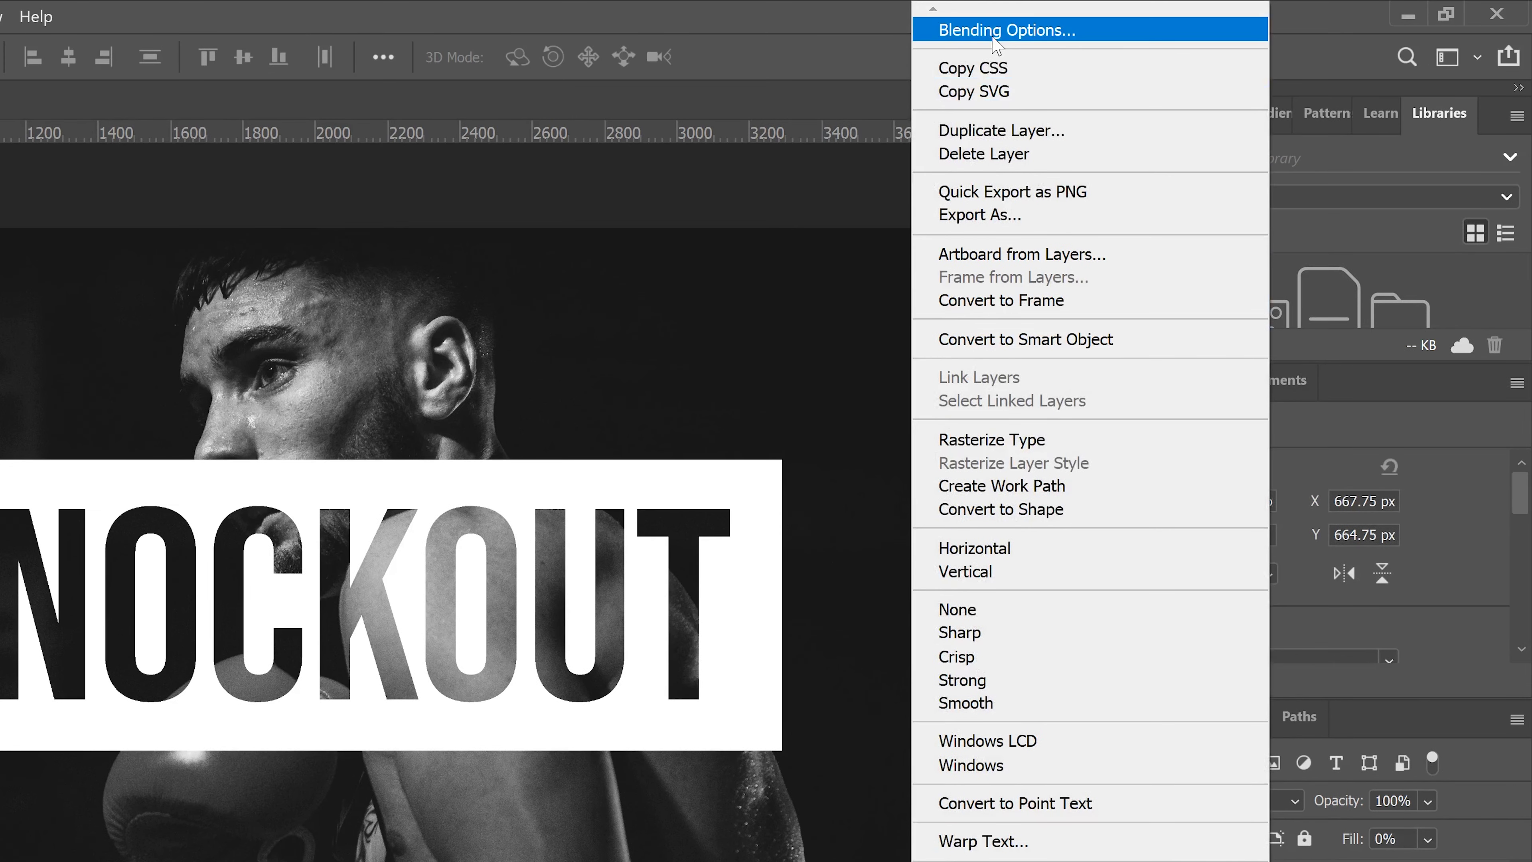
left_click(1003, 30)
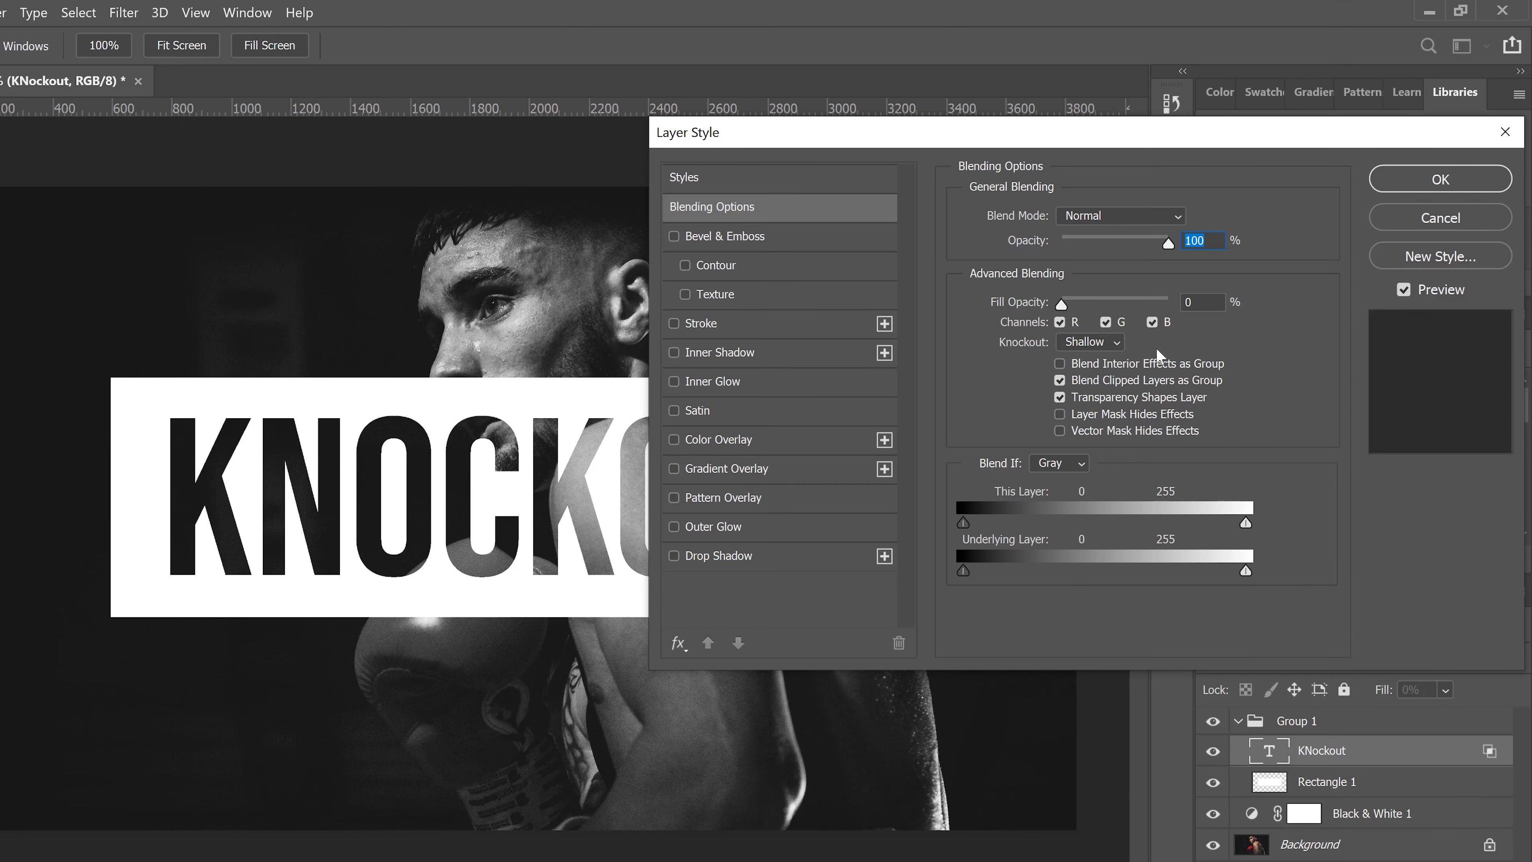
left_click_drag(1055, 140, 1064, 136)
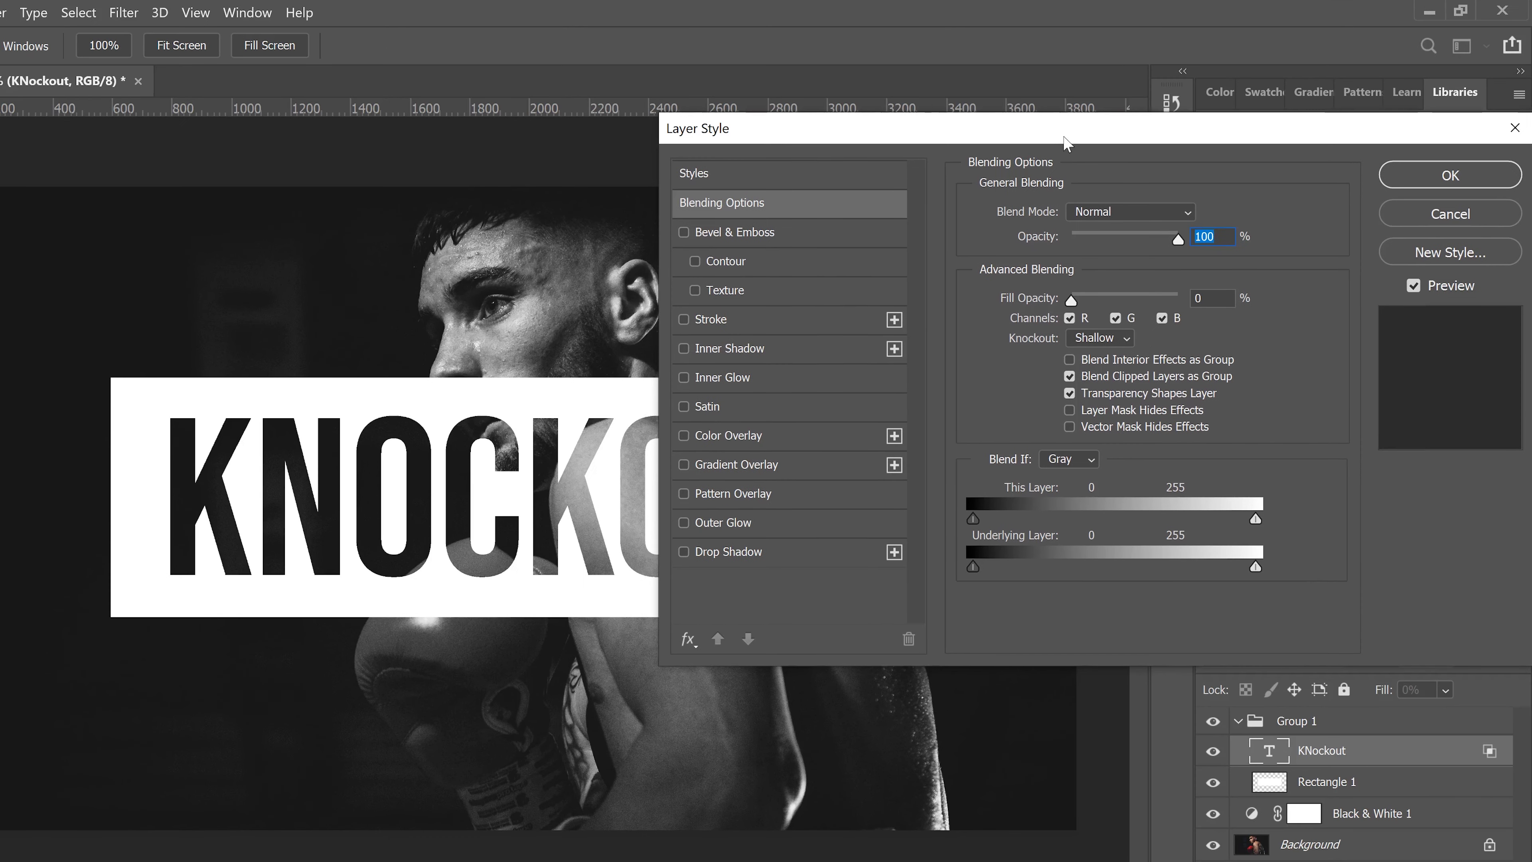
left_click(1123, 338)
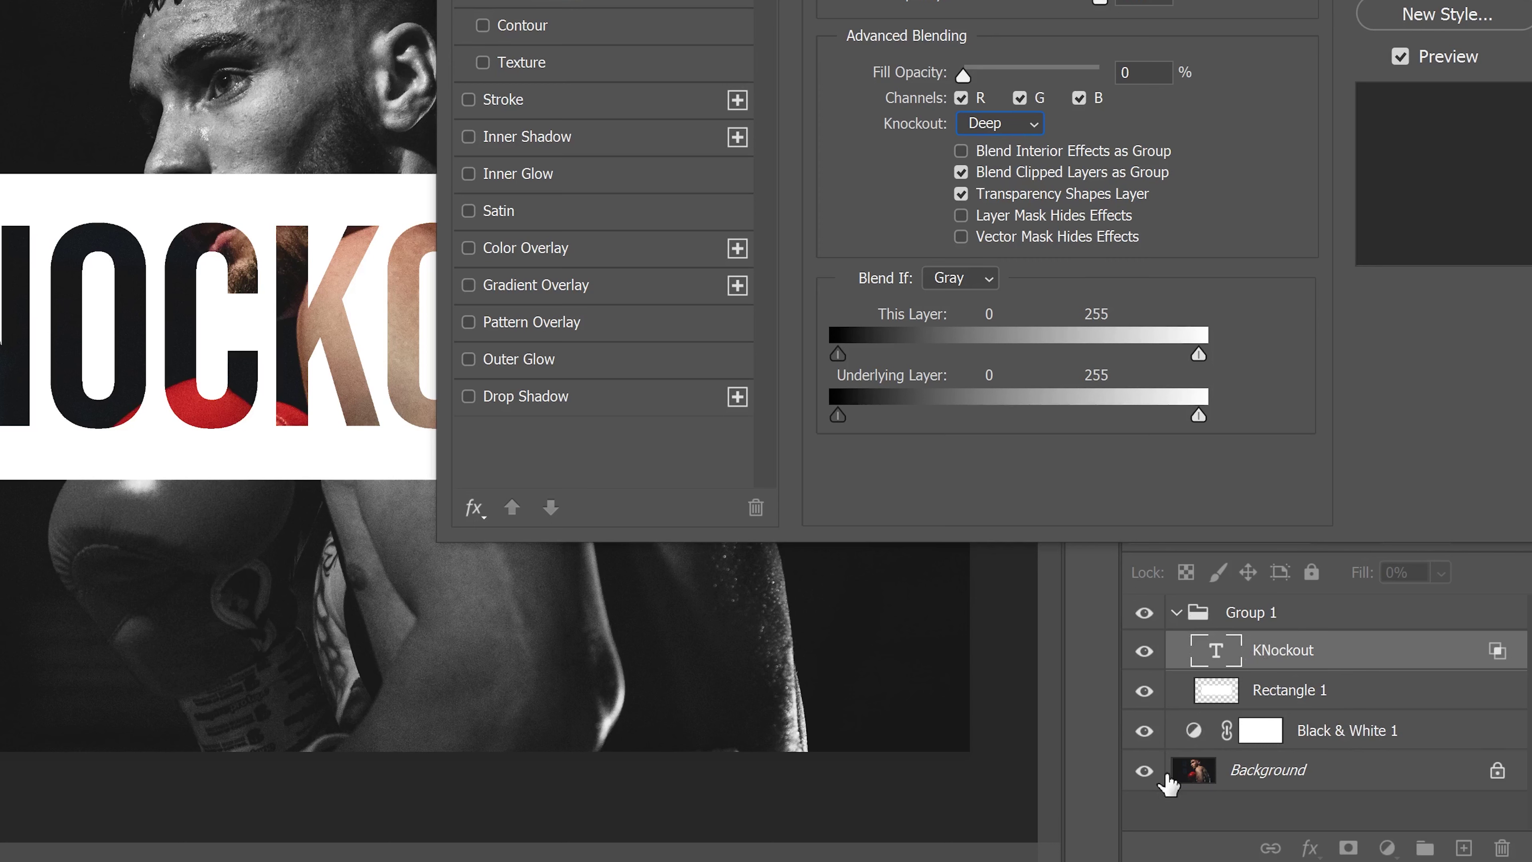
left_click(1034, 127)
left_click(1002, 166)
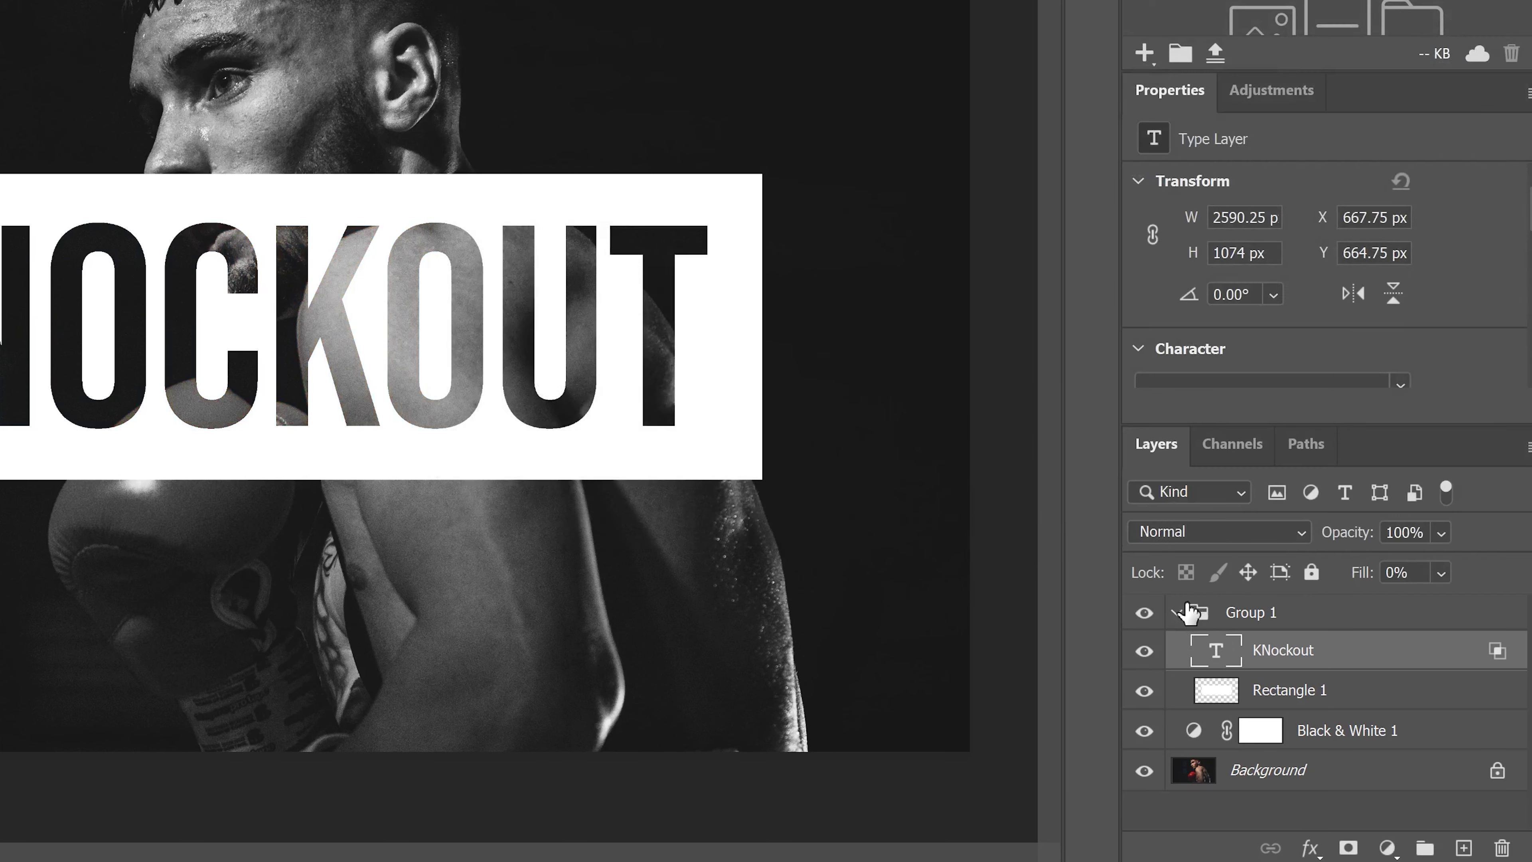
Step: Select the Rectangle 1 layer inside Group 1 and bring up its Blending Options
left_click(1179, 616)
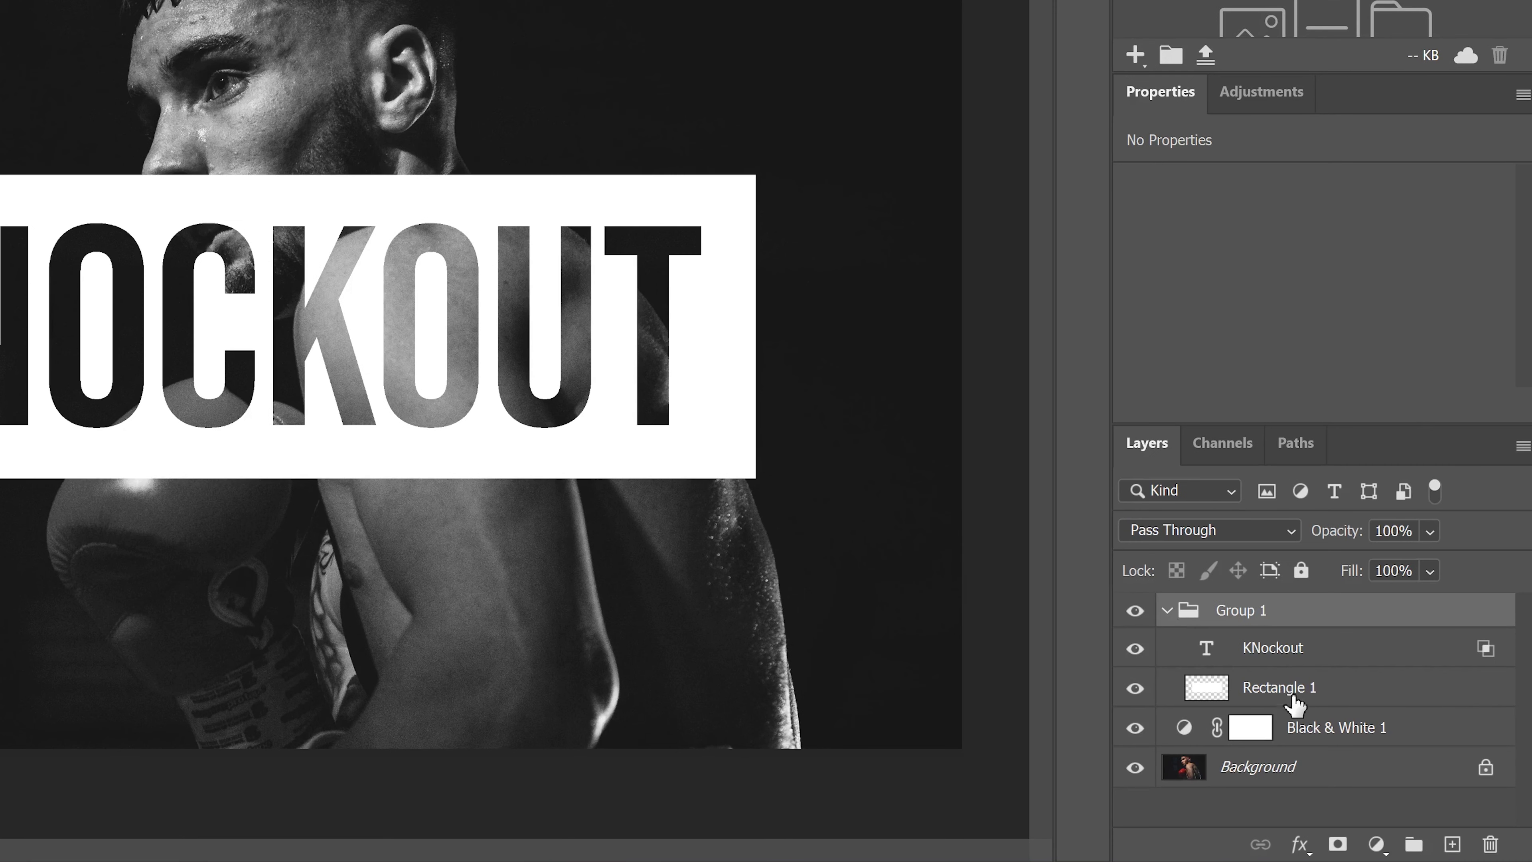
left_click(1306, 694)
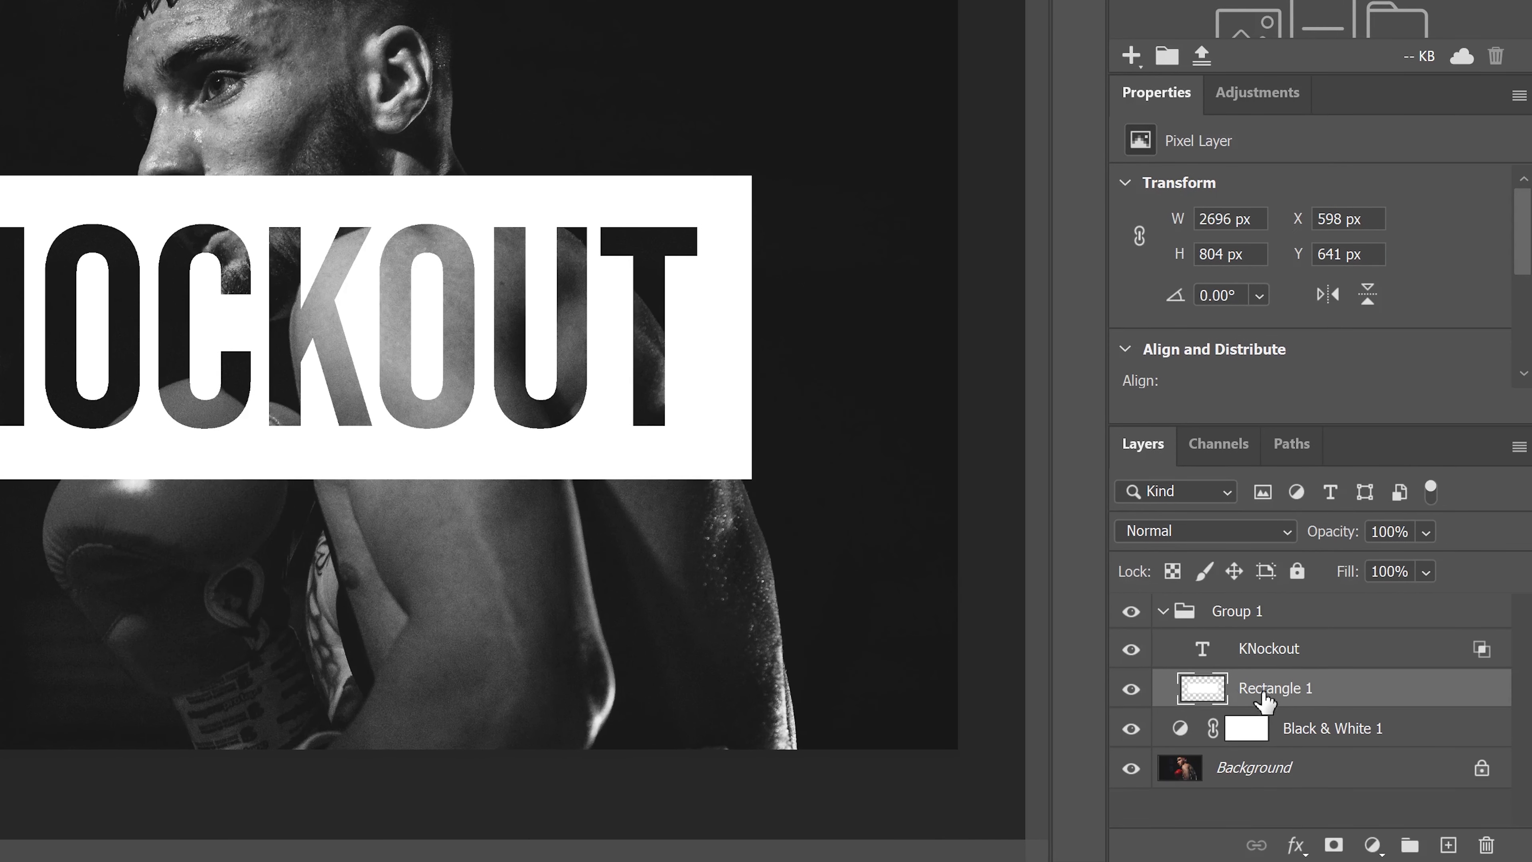
right_click(1207, 697)
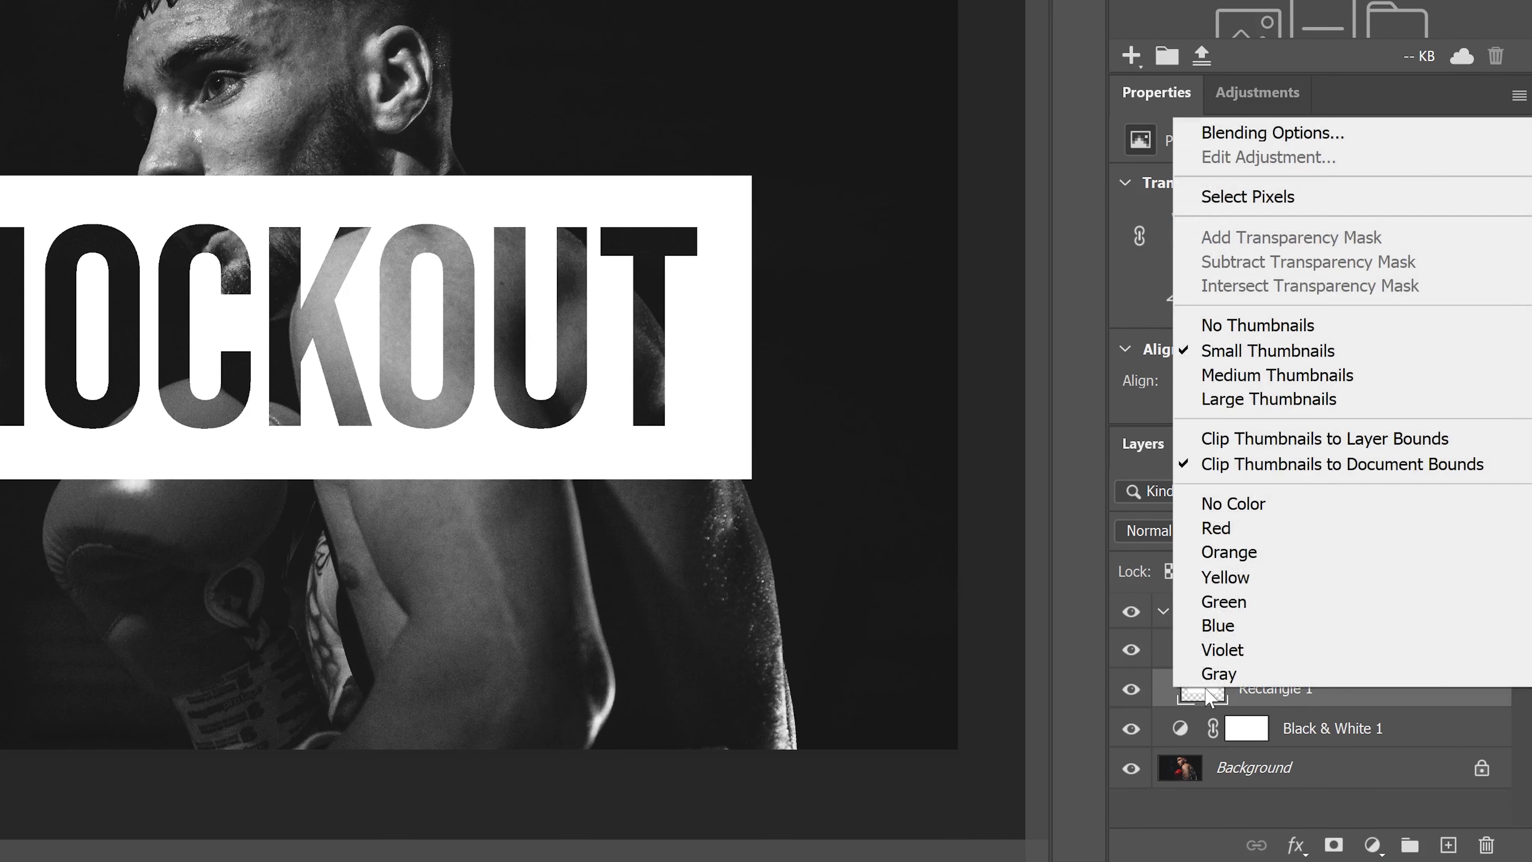
left_click(1289, 137)
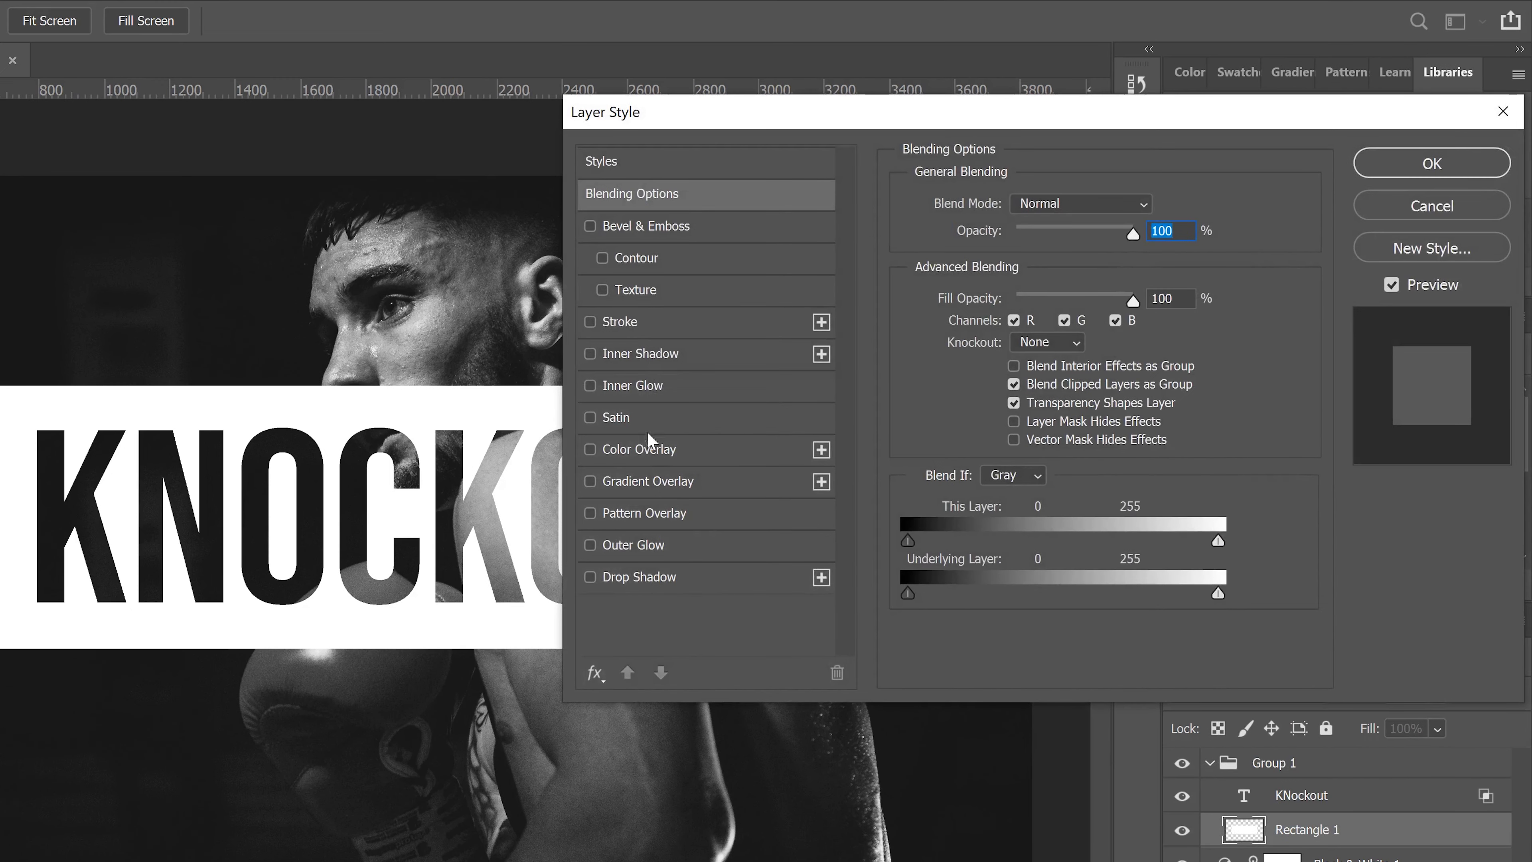
Step: Apply a light cyan Color Overlay (hue about 182) to Rectangle 1
left_click(650, 452)
mouse_move(910, 114)
left_mouse_down()
mouse_move(1013, 98)
mouse_move(916, 106)
left_mouse_up()
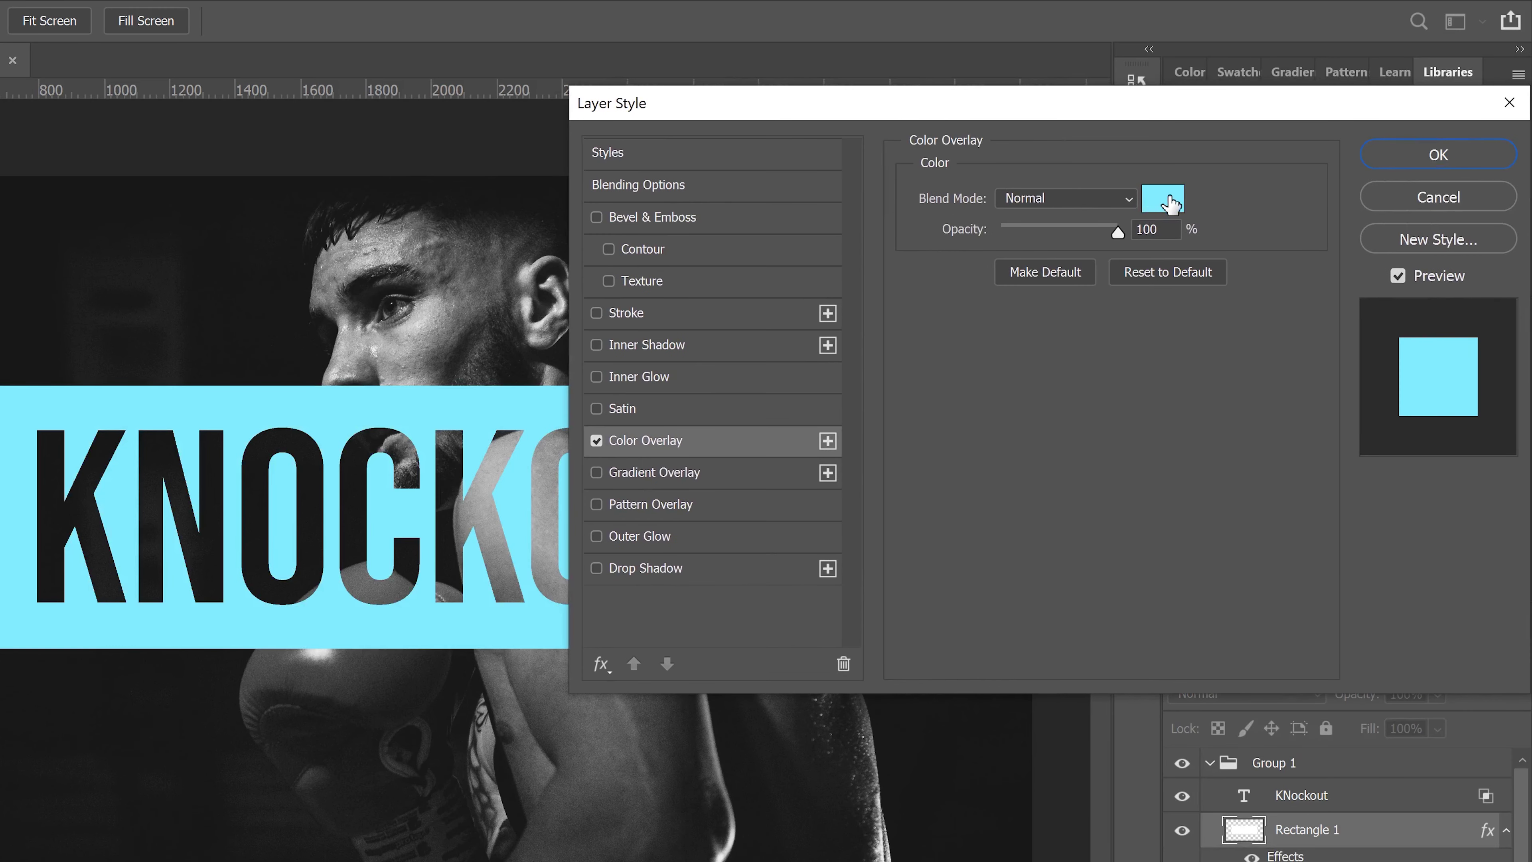
left_click(1170, 204)
mouse_move(1083, 633)
left_mouse_down()
mouse_move(1003, 549)
mouse_move(1032, 528)
left_mouse_up()
left_click_drag(1243, 680, 1244, 683)
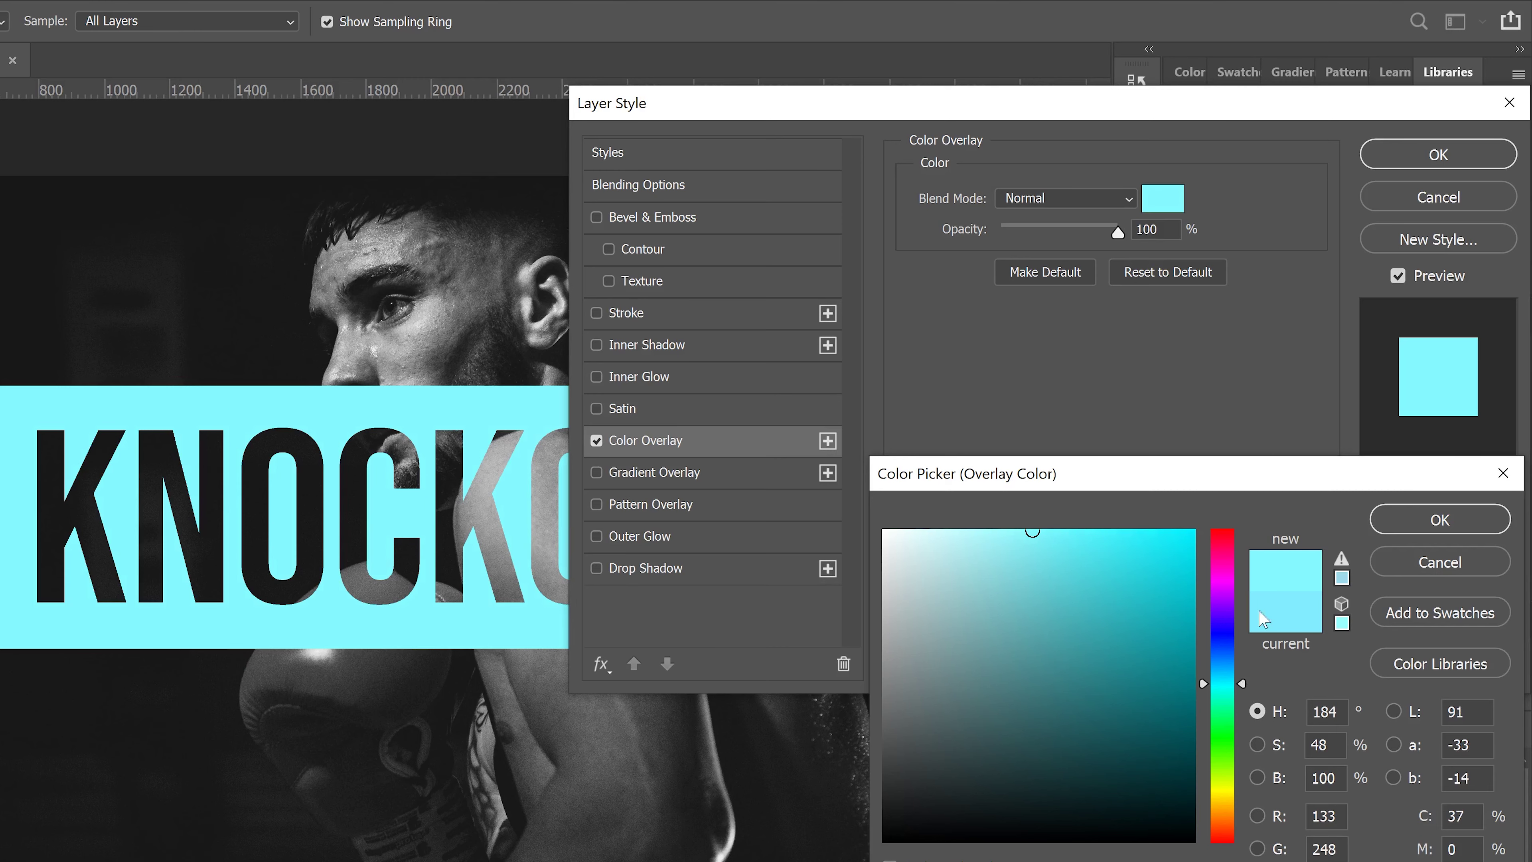
left_click(1420, 531)
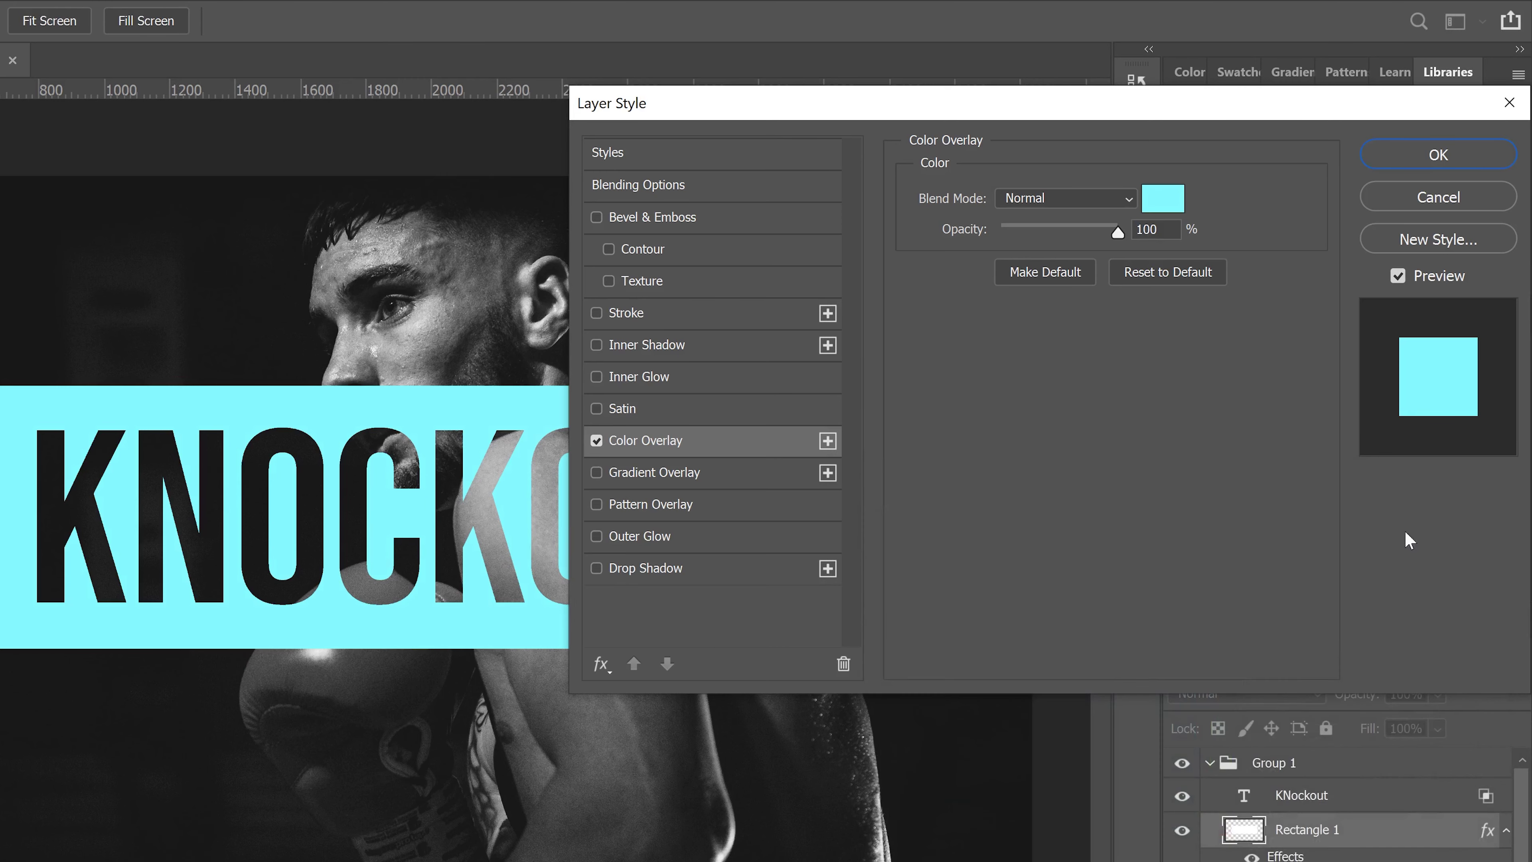
left_click(1414, 162)
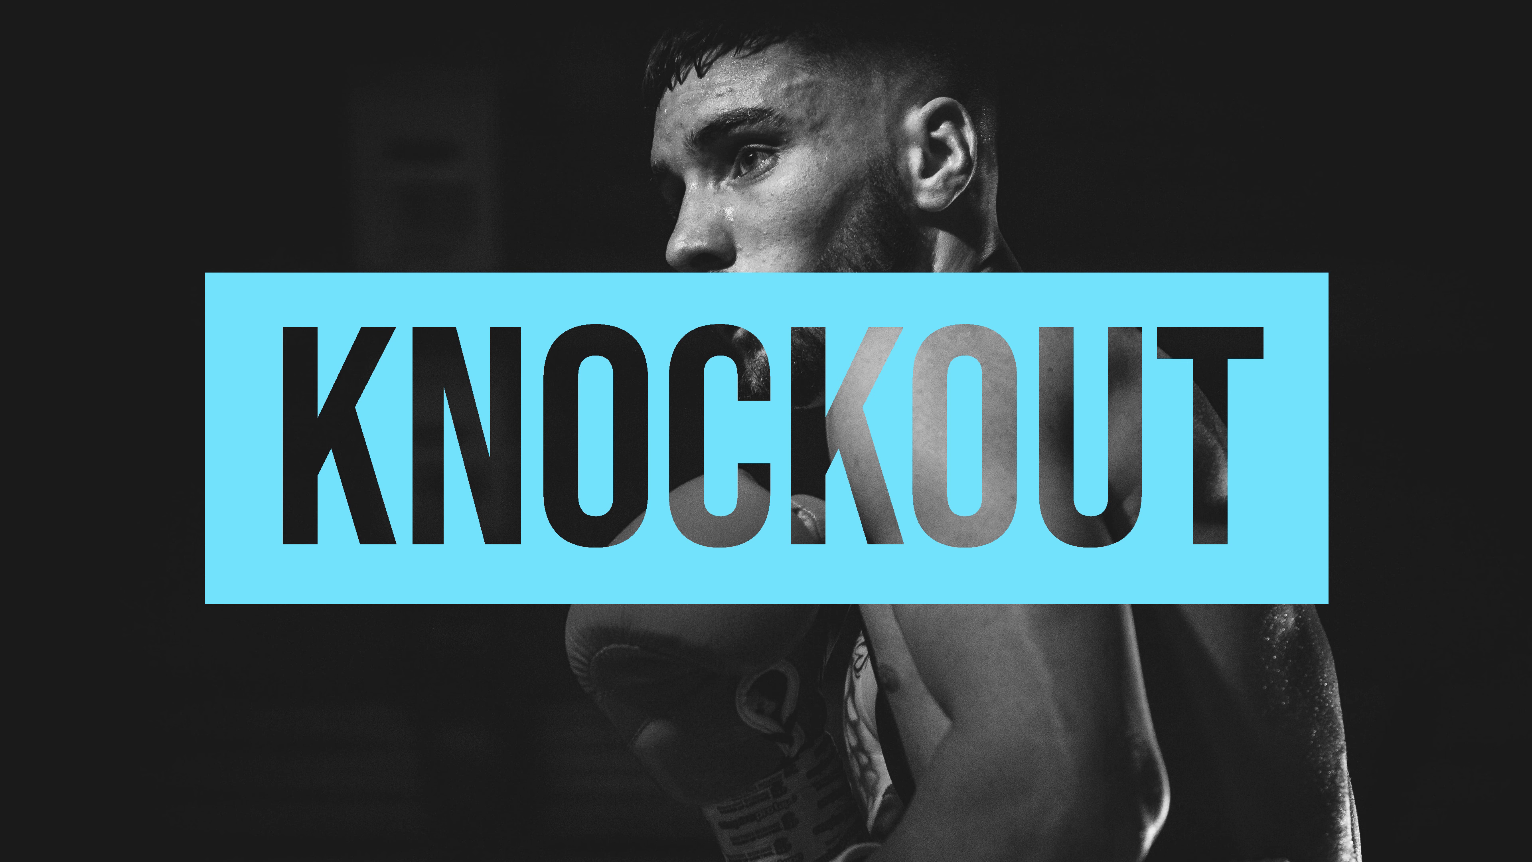